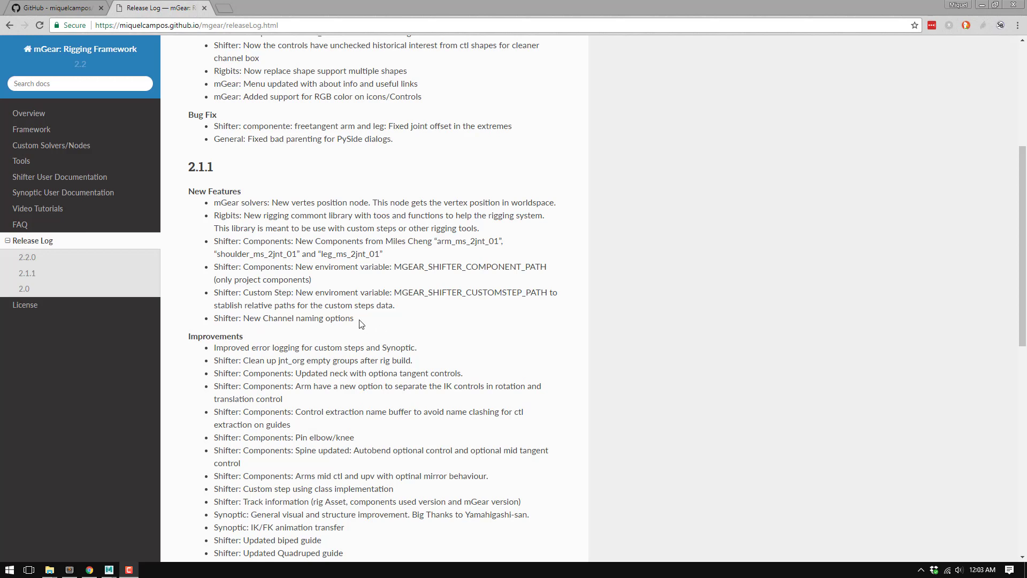
# Switch to Maya, close the Node Editor and start a new scene without saving the current one
pyautogui.moveTo(357, 321); pyautogui.dragTo(240, 321)
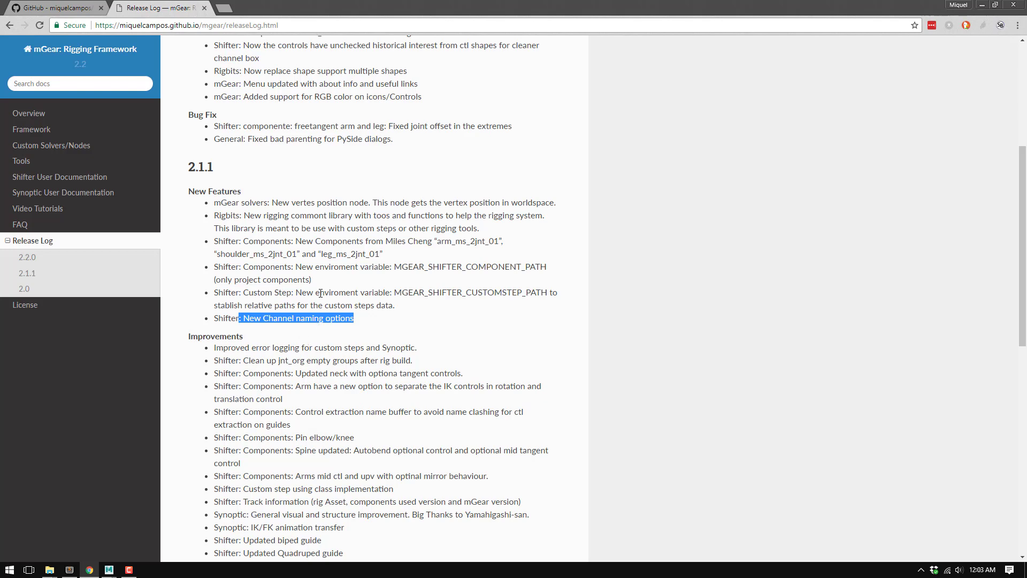
pyautogui.hotkey('alt', 'Tab')
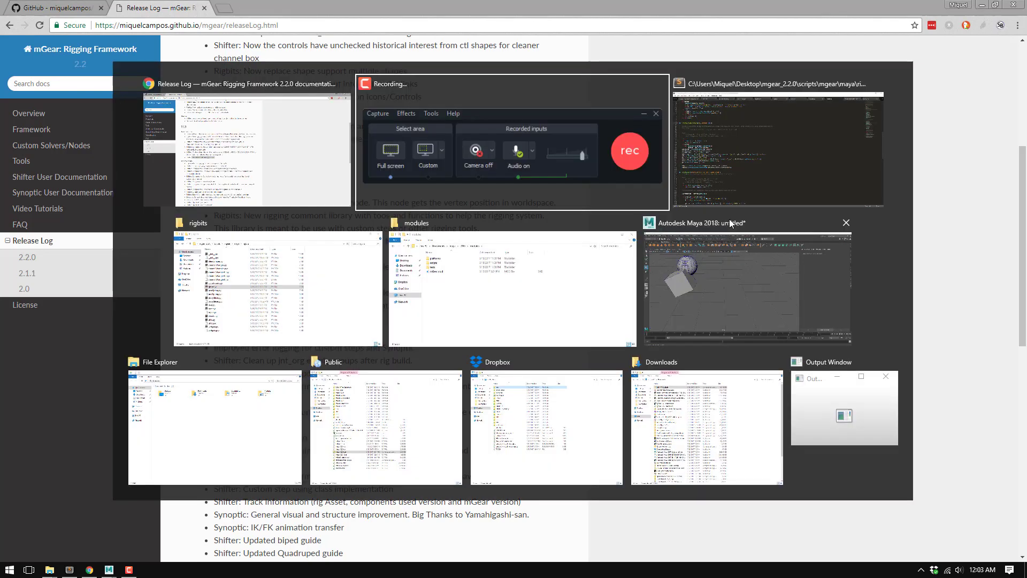
pyautogui.click(707, 278)
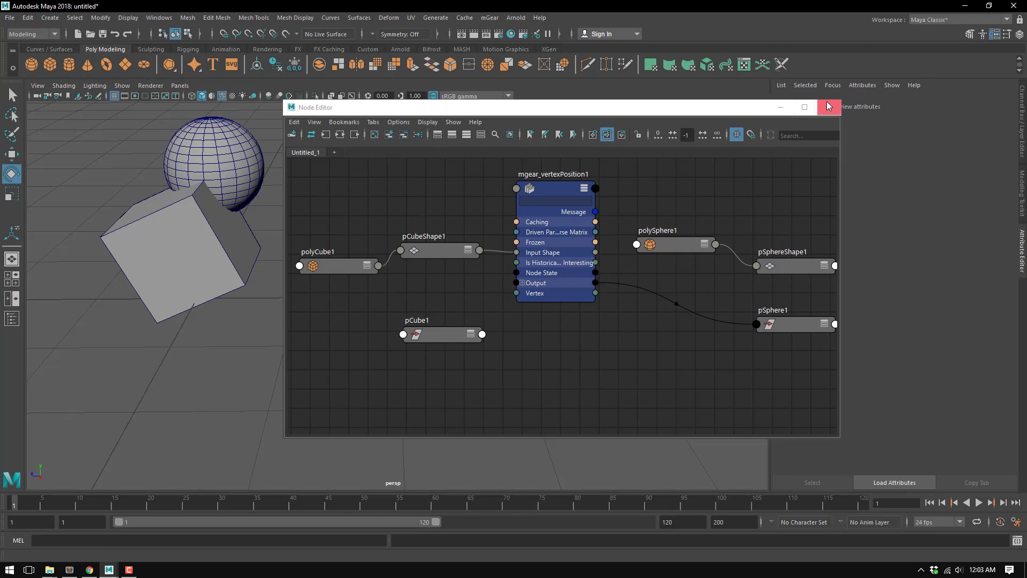
pyautogui.click(828, 106)
pyautogui.hotkey('ctrl', 'n')
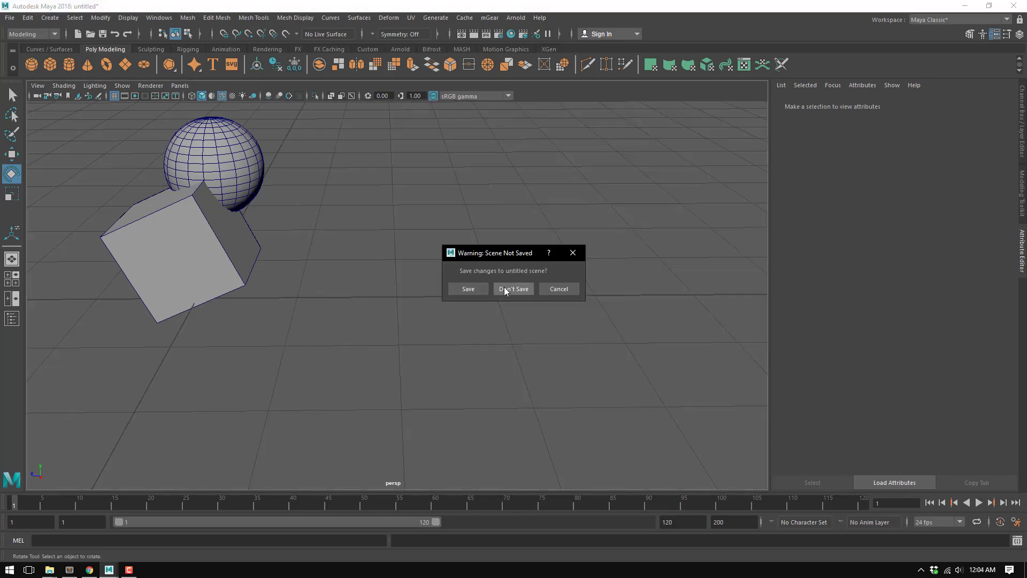
pyautogui.click(504, 289)
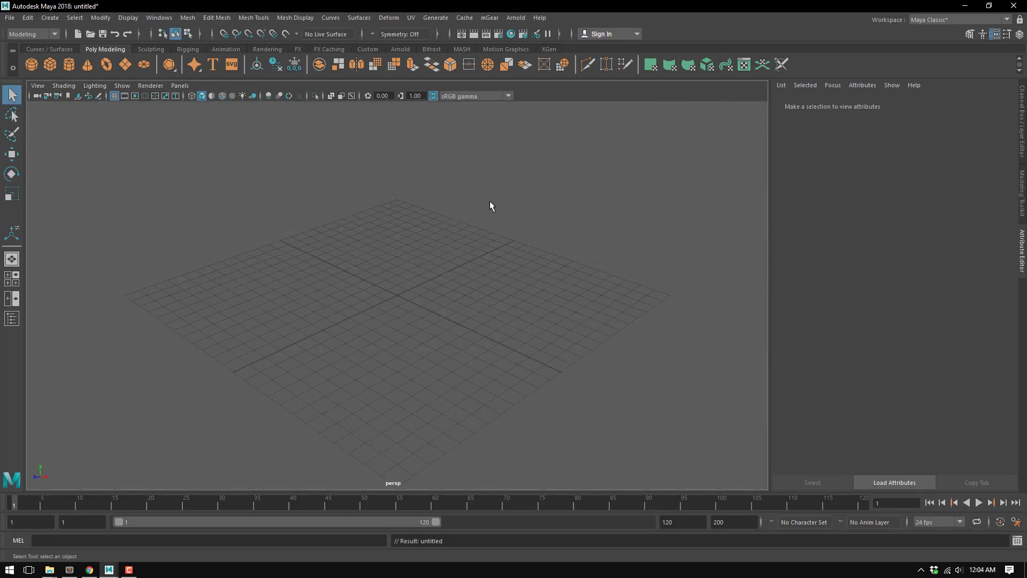
# Open mGear's guide components manager and add an arm_2jnt_01 component with its default settings
pyautogui.keyDown('alt'); pyautogui.moveTo(491, 206); pyautogui.dragTo(438, 307); pyautogui.keyUp('alt')
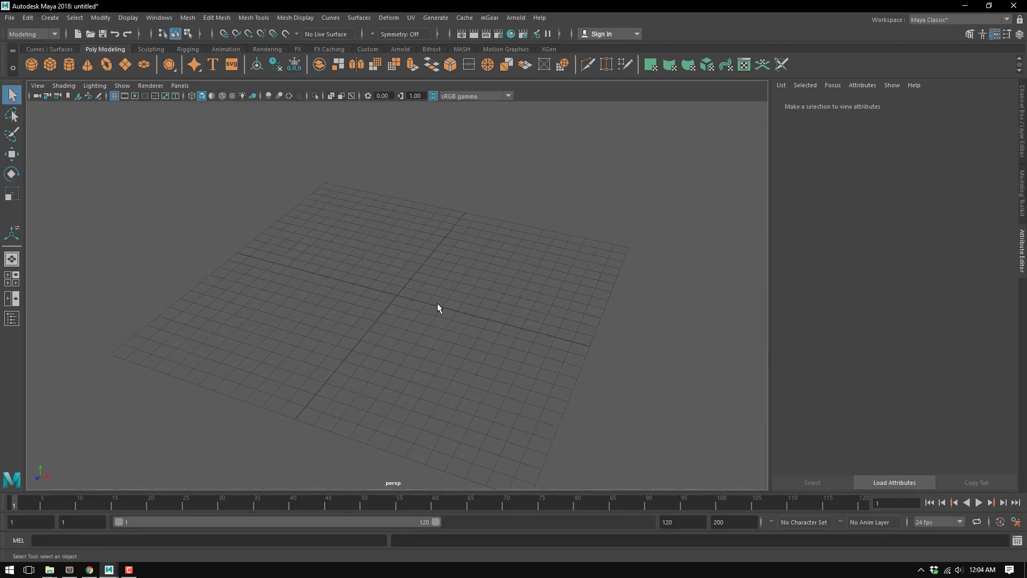
pyautogui.click(483, 17)
pyautogui.moveTo(505, 37)
pyautogui.click(608, 48)
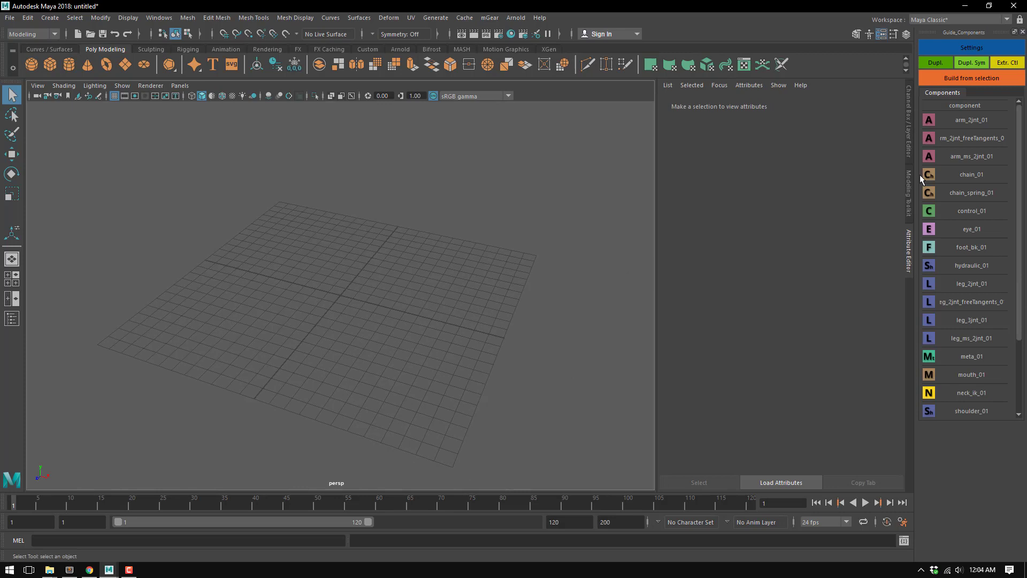
pyautogui.doubleClick(927, 123)
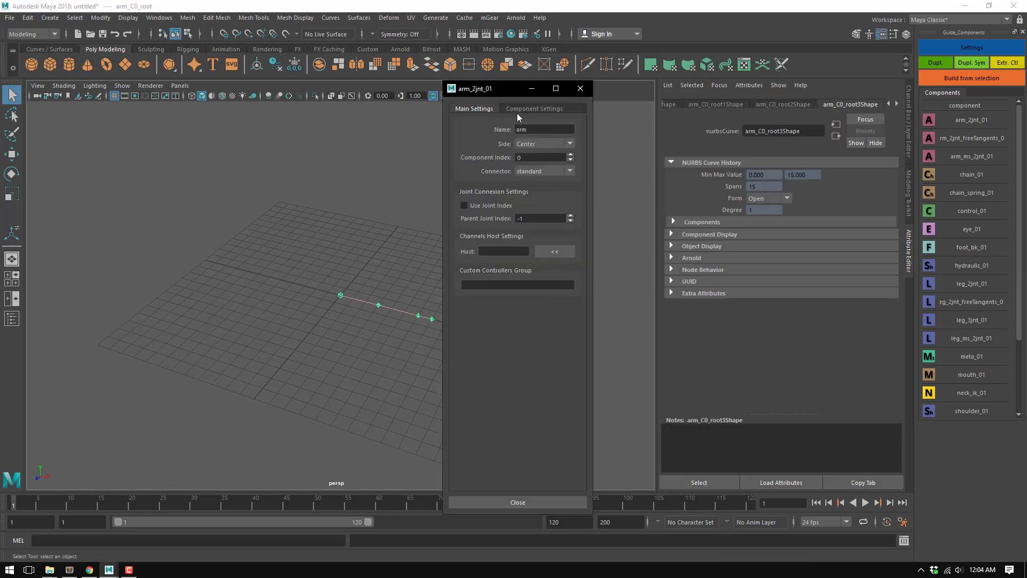
pyautogui.moveTo(532, 88); pyautogui.dragTo(584, 88)
pyautogui.click(631, 89)
pyautogui.click(445, 323)
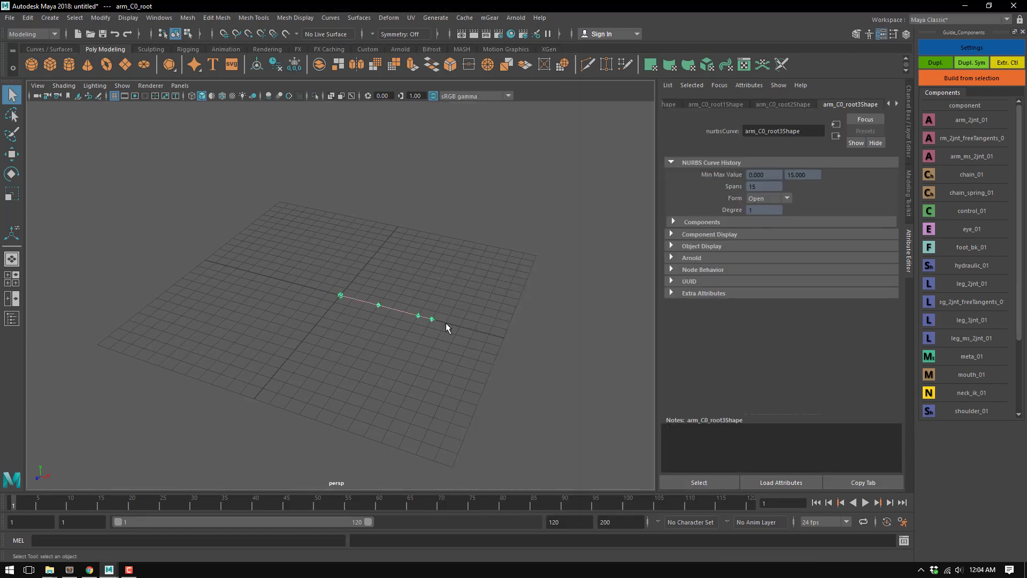
# Show the Outliner and examine the animation channel naming options in the guide root's settings
pyautogui.click(12, 299)
pyautogui.click(12, 323)
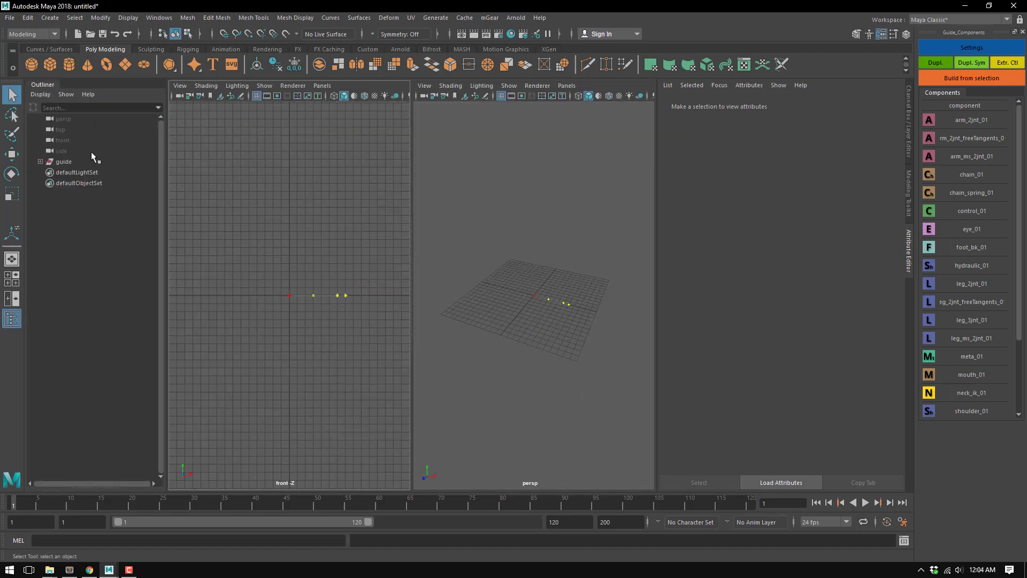
pyautogui.click(64, 162)
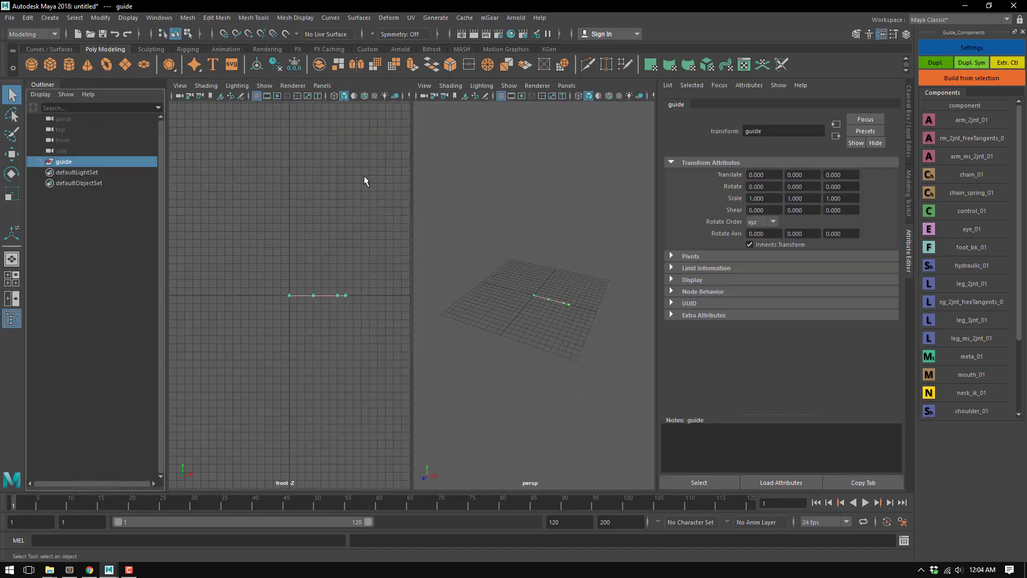
pyautogui.click(972, 48)
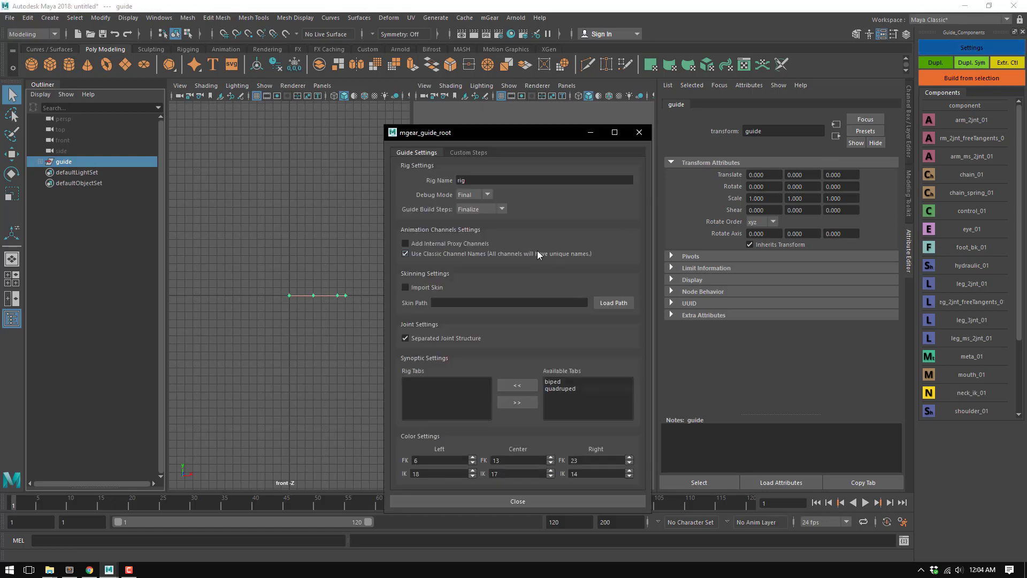
pyautogui.moveTo(547, 134); pyautogui.dragTo(595, 92)
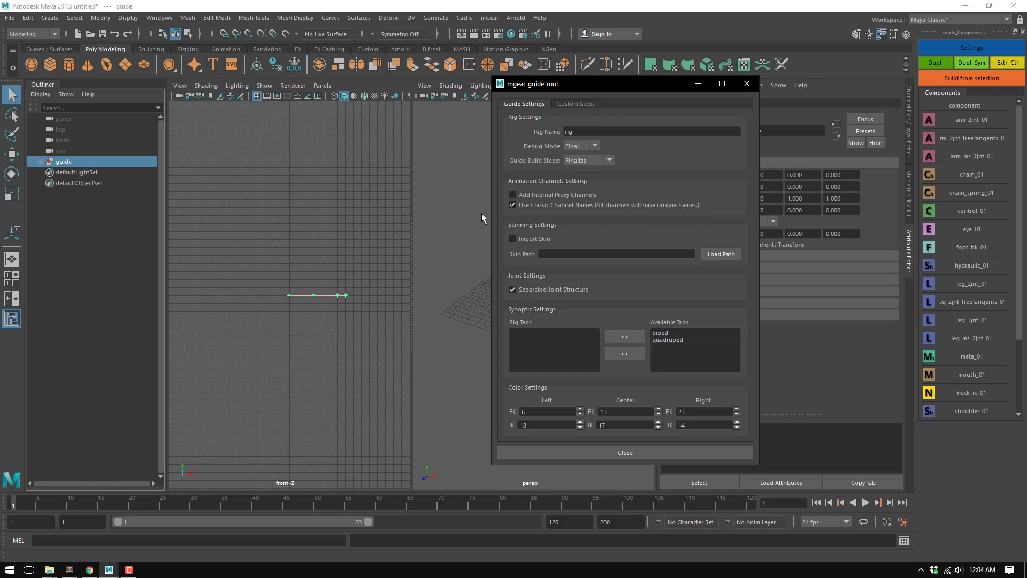
pyautogui.click(654, 453)
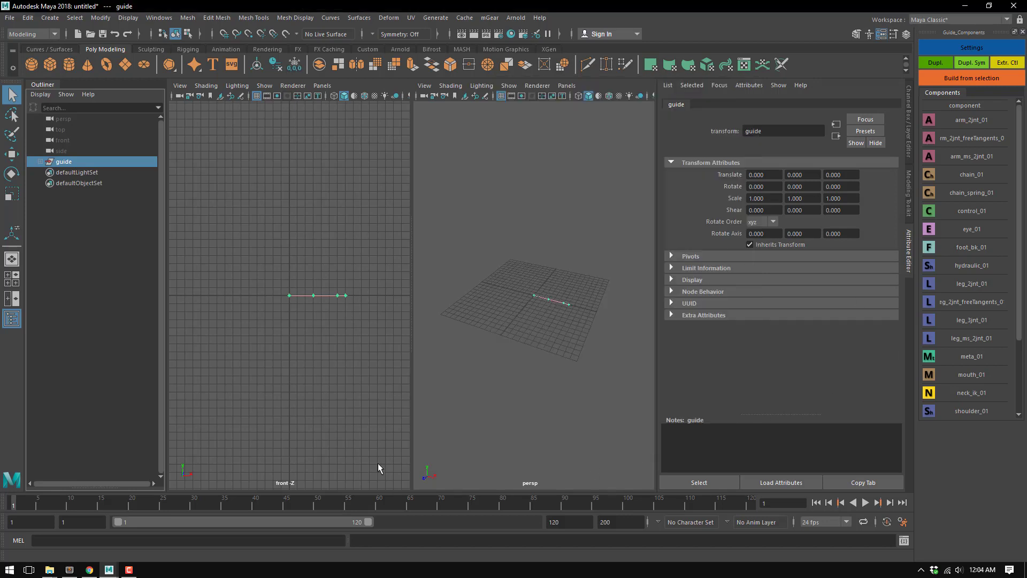
# Build the rig from the selected guide and show the global control's attributes in the Channel Box
pyautogui.press('f')
pyautogui.keyDown('alt'); pyautogui.moveTo(560, 347); pyautogui.dragTo(513, 315, button='middle'); pyautogui.keyUp('alt')
pyautogui.keyDown('alt'); pyautogui.moveTo(512, 314); pyautogui.dragTo(496, 321); pyautogui.keyUp('alt')
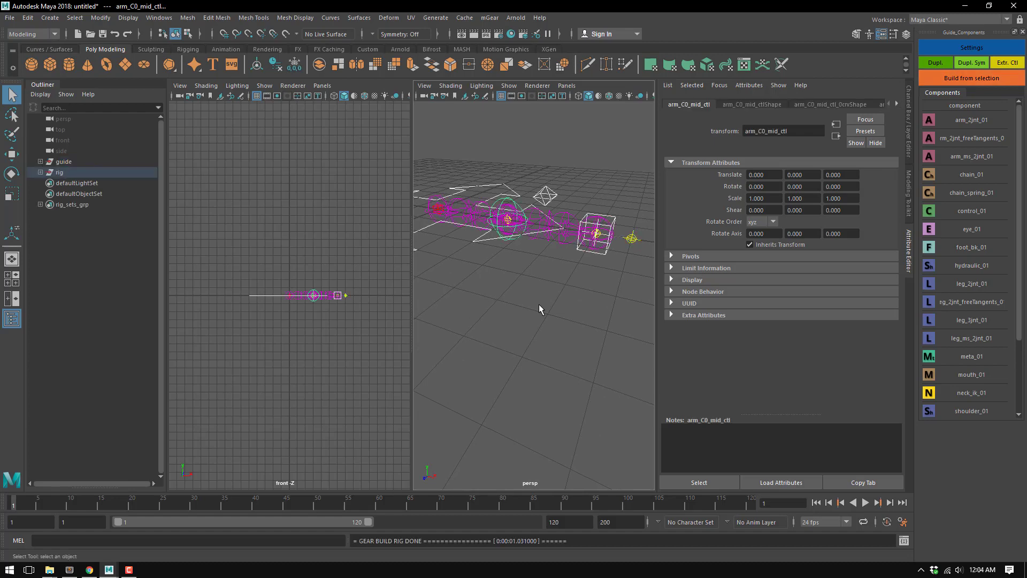
pyautogui.click(500, 260)
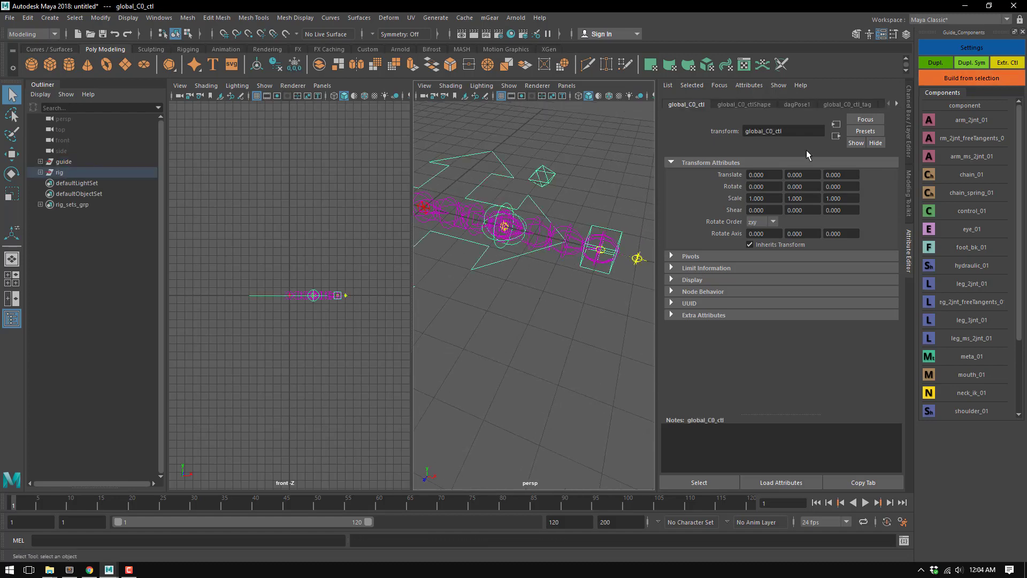
pyautogui.click(909, 127)
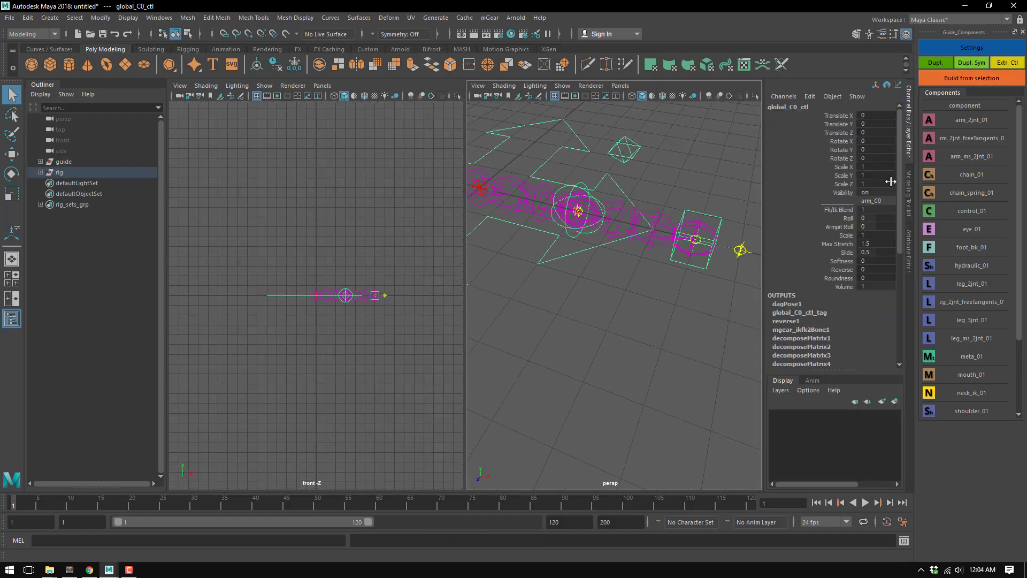
# Set the global control's Fk/Ik Blend channel to 0
pyautogui.rightClick(835, 236)
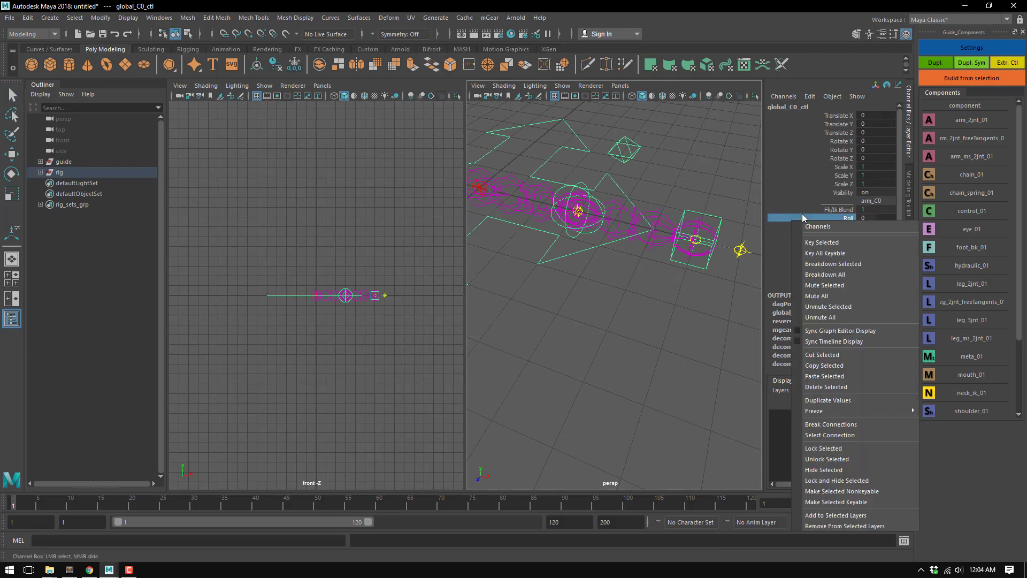
pyautogui.click(663, 288)
pyautogui.click(557, 251)
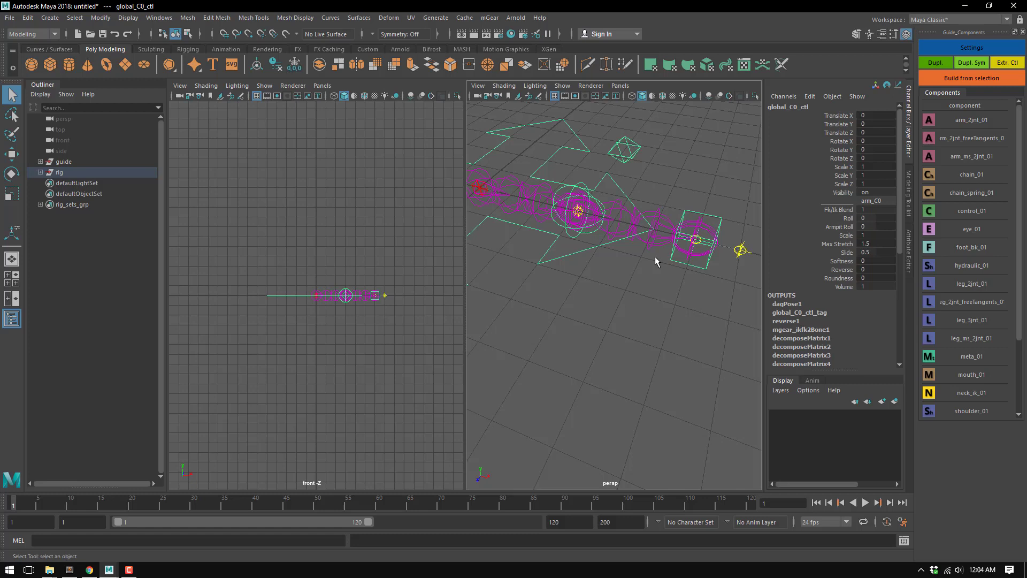
pyautogui.click(838, 212)
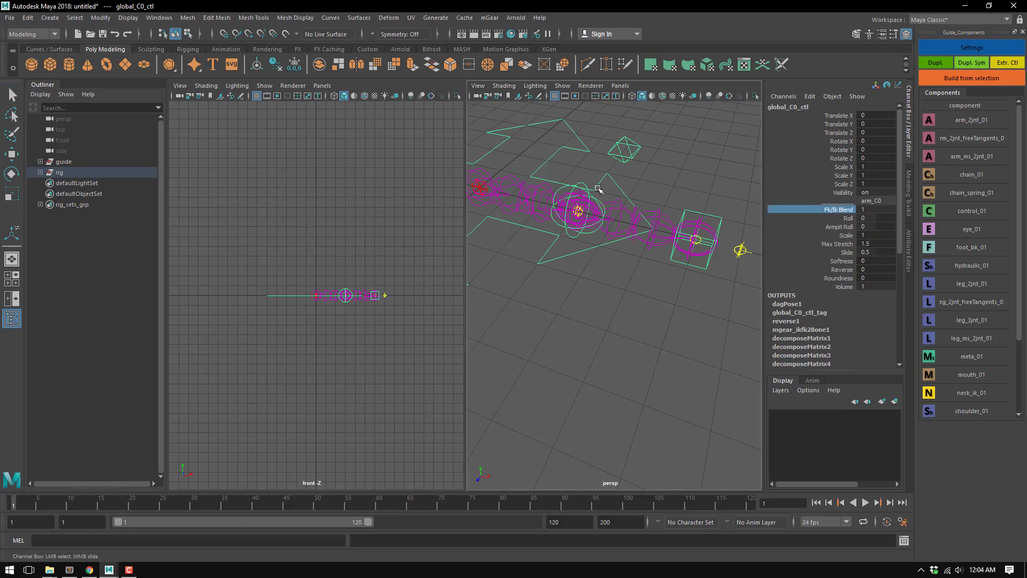
pyautogui.moveTo(605, 233); pyautogui.dragTo(310, 518, button='middle')
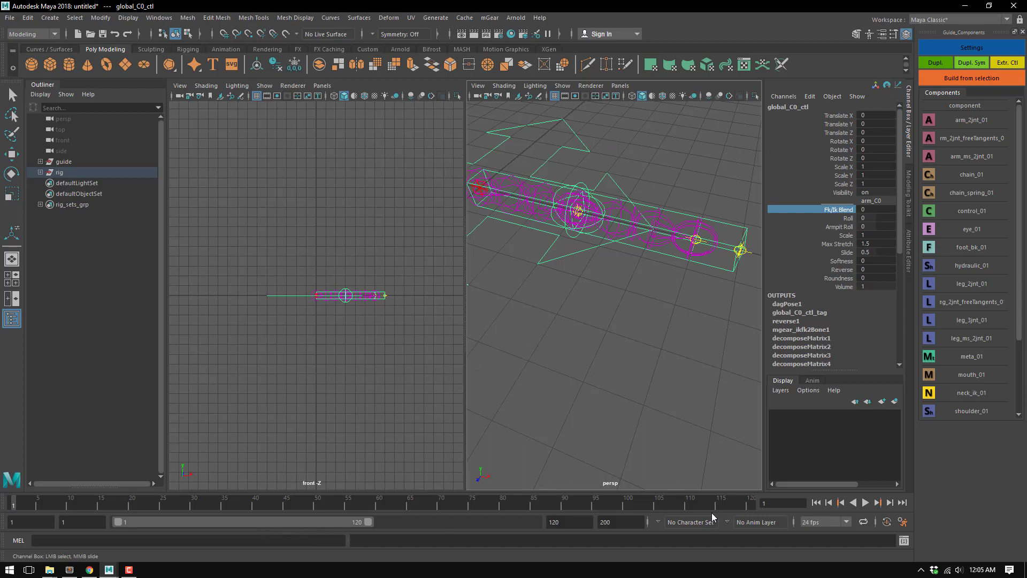
# Examine the blend channel's full attribute name in an enlarged Script Editor, then close the editor
pyautogui.click(904, 540)
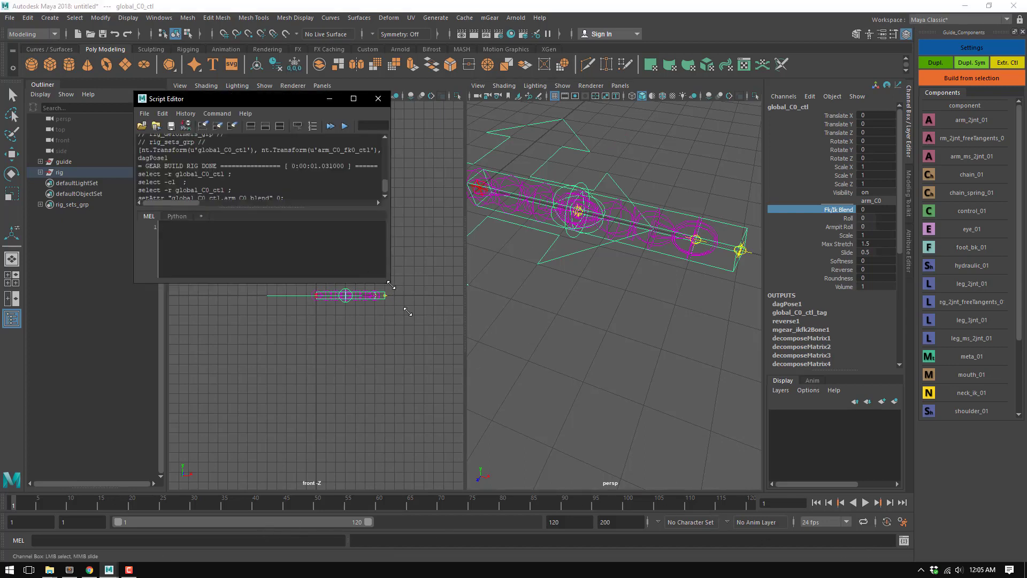
pyautogui.moveTo(391, 285); pyautogui.dragTo(518, 416)
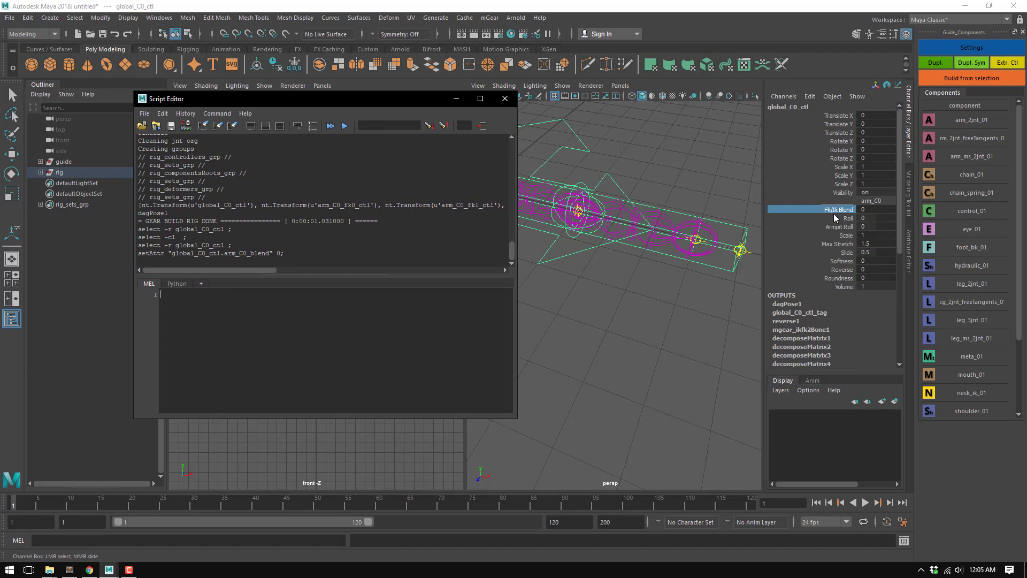
pyautogui.doubleClick(252, 254)
pyautogui.click(505, 98)
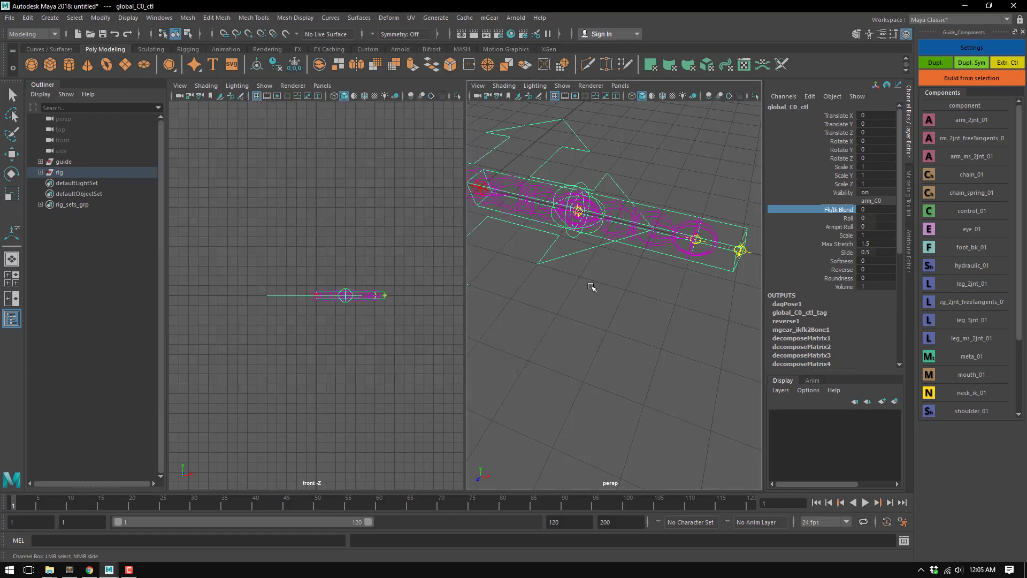
# Delete the built rig and its rig_sets_grp set, keeping the guide
pyautogui.click(592, 287)
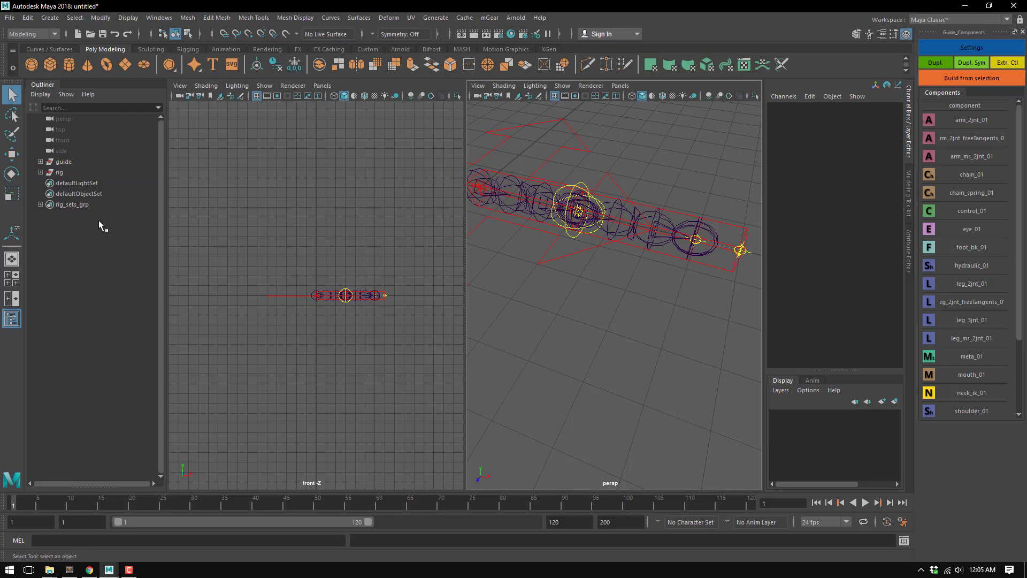
pyautogui.click(66, 203)
pyautogui.click(59, 173)
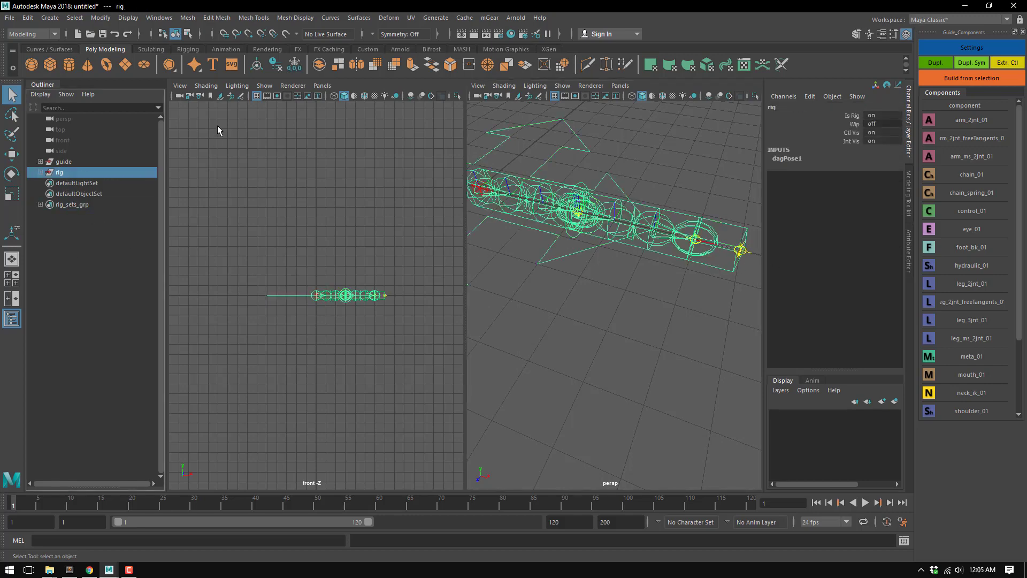
pyautogui.press('Delete')
# Maximize the perspective view, change its background to light grey and hide the grid
pyautogui.keyDown('alt'); pyautogui.moveTo(584, 318); pyautogui.dragTo(562, 257); pyautogui.keyUp('alt')
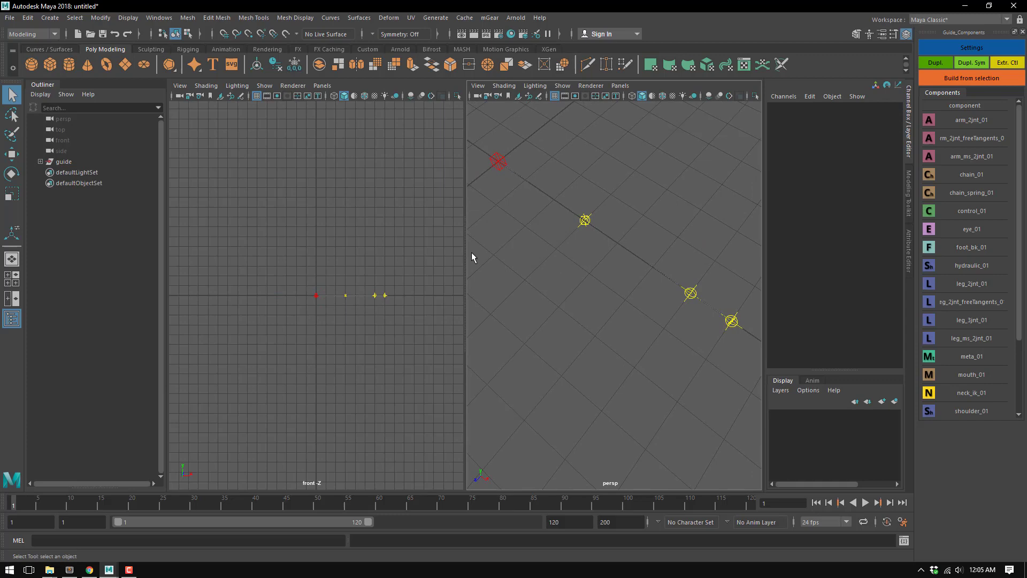
pyautogui.press('space')
pyautogui.keyDown('alt'); pyautogui.moveTo(537, 249); pyautogui.dragTo(403, 260, button='right'); pyautogui.keyUp('alt')
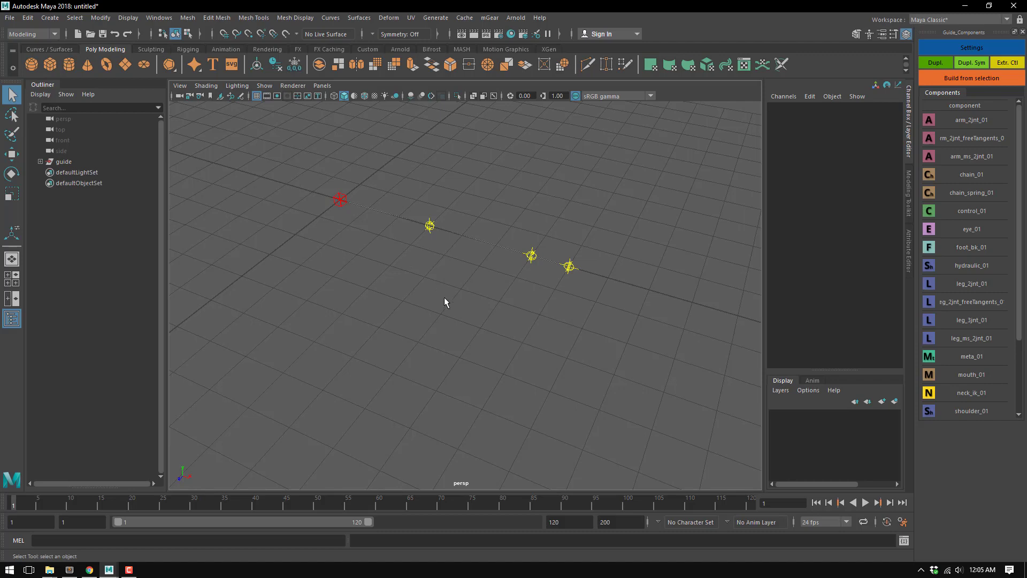
pyautogui.hotkey('alt', 'b')
pyautogui.hotkey('alt', 'b')
pyautogui.hotkey('alt', 'b')
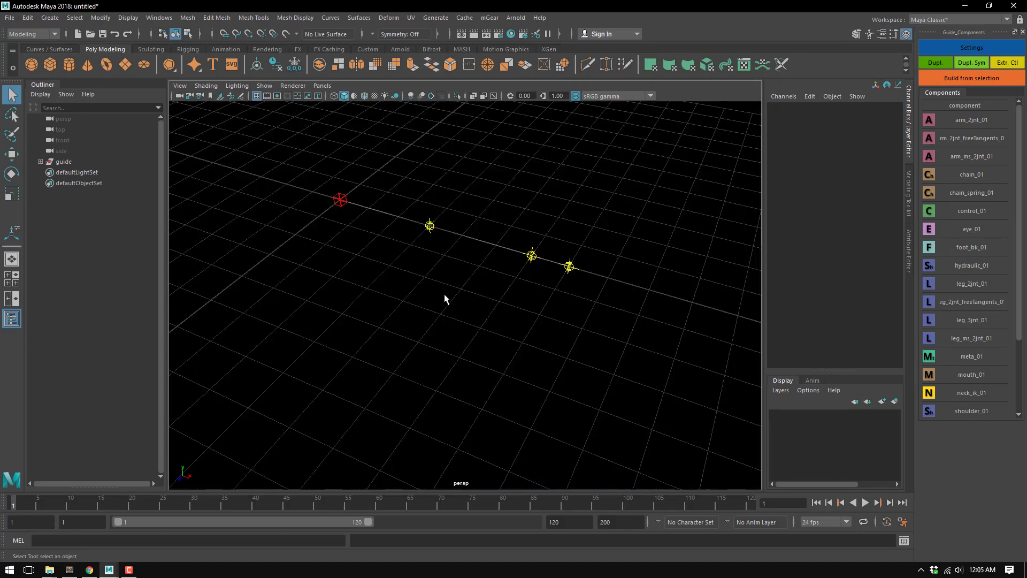
pyautogui.hotkey('alt', 'b')
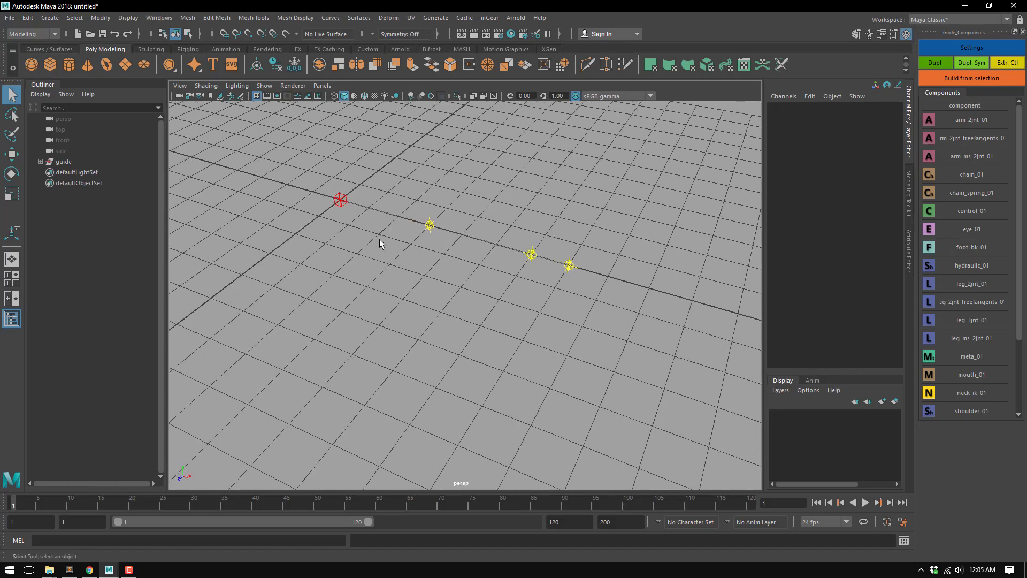
pyautogui.click(256, 96)
pyautogui.keyDown('alt'); pyautogui.moveTo(375, 230); pyautogui.dragTo(429, 284); pyautogui.keyUp('alt')
pyautogui.scroll(3, 423, 252)
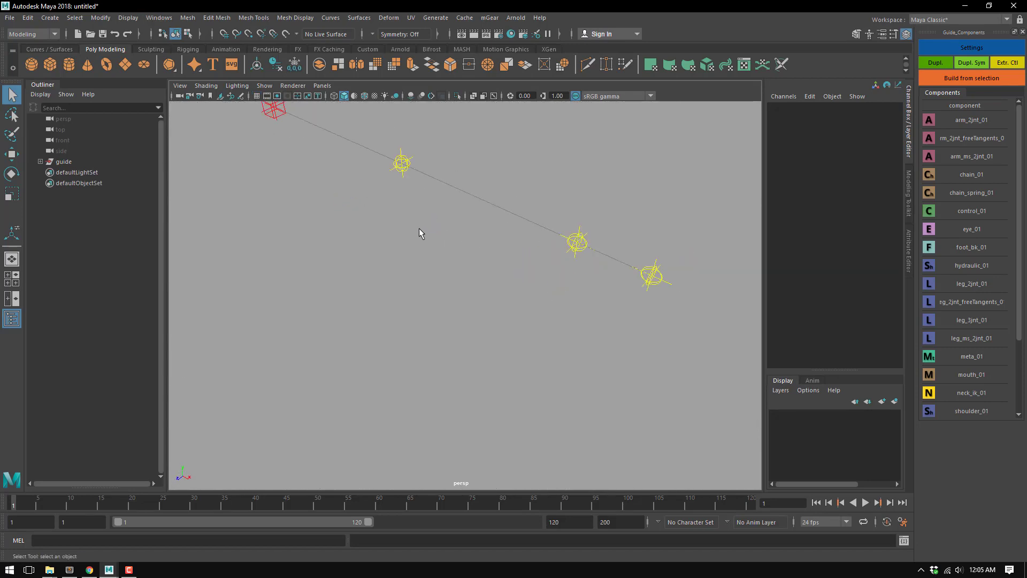
pyautogui.keyDown('alt'); pyautogui.moveTo(419, 233); pyautogui.dragTo(402, 268); pyautogui.keyUp('alt')
pyautogui.keyDown('alt'); pyautogui.moveTo(268, 203); pyautogui.dragTo(275, 198); pyautogui.keyUp('alt')
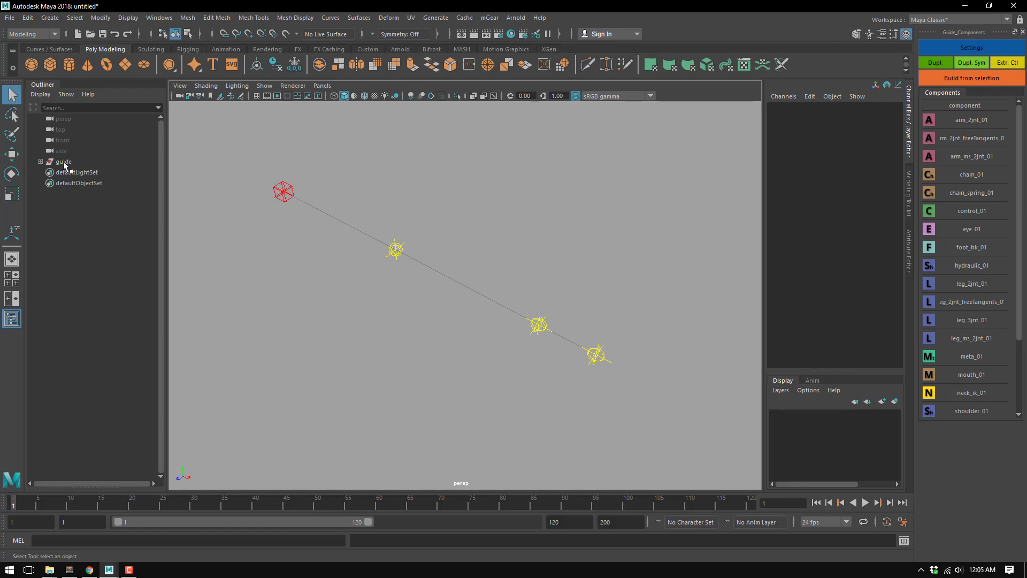
# Set the arm guide component's side to Left in its settings and display the scene in wireframe
pyautogui.click(276, 195)
pyautogui.moveTo(340, 254)
pyautogui.keyDown('alt'); pyautogui.mouseDown()
pyautogui.moveTo(314, 257)
pyautogui.moveTo(342, 268)
pyautogui.mouseUp(); pyautogui.keyUp('alt')
pyautogui.press('4')
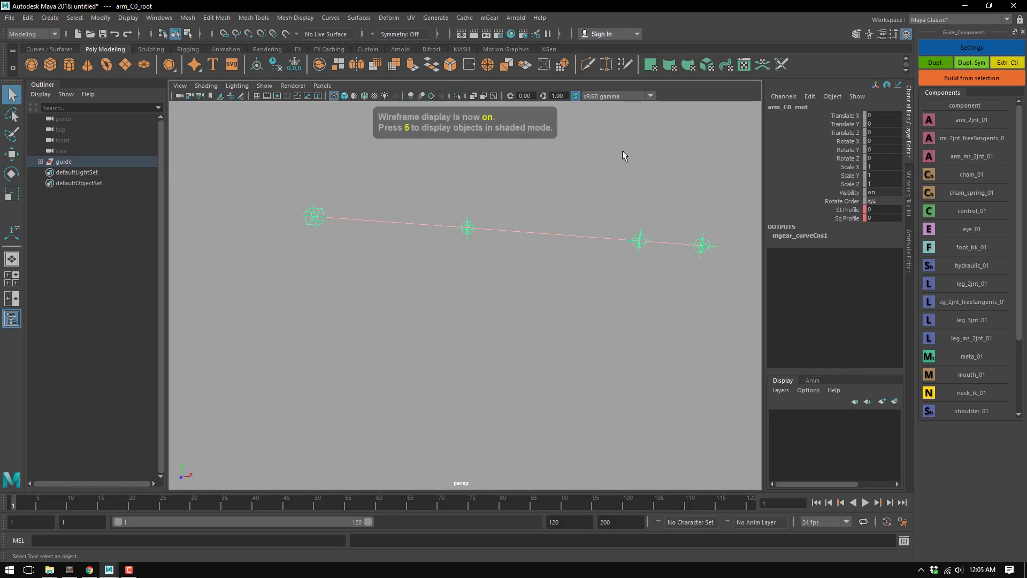
pyautogui.click(972, 48)
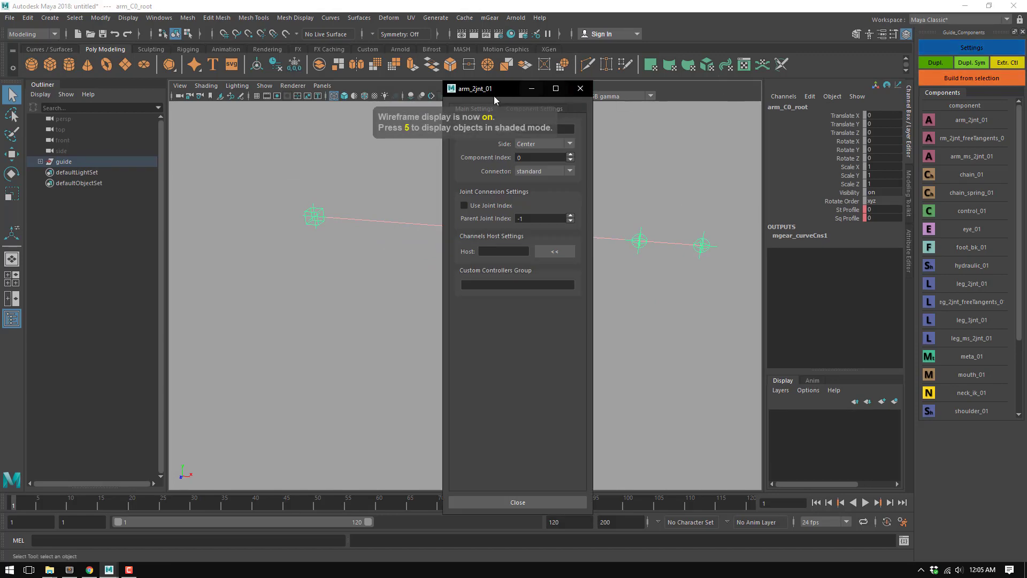
pyautogui.moveTo(544, 93); pyautogui.dragTo(650, 87)
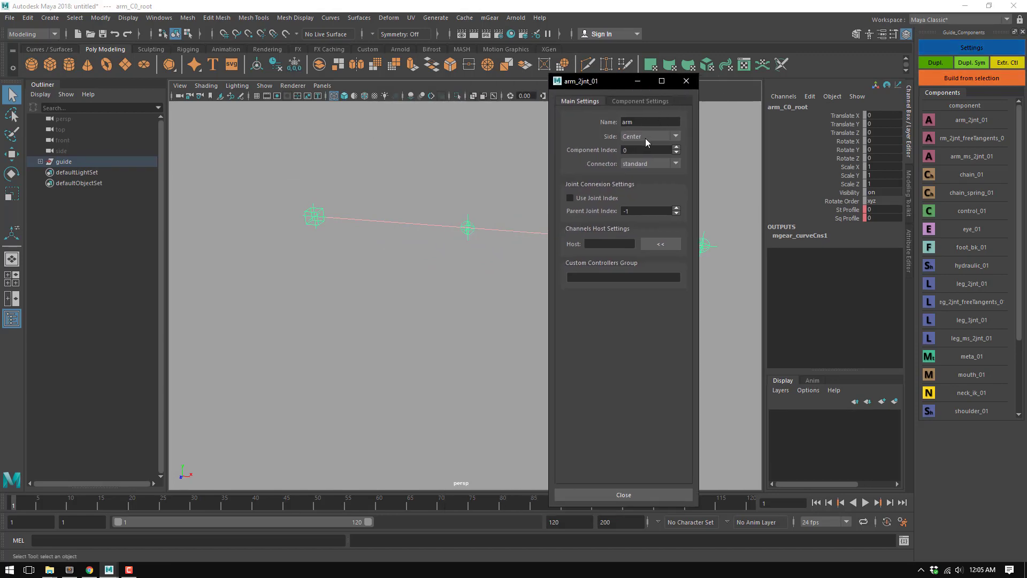
pyautogui.click(636, 137)
pyautogui.click(636, 158)
pyautogui.click(637, 137)
pyautogui.click(640, 151)
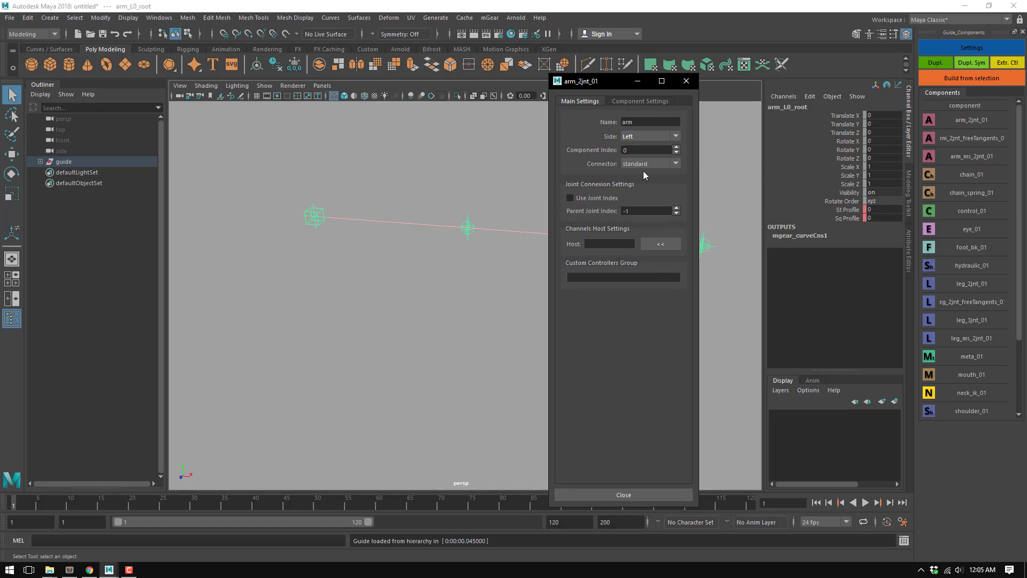
pyautogui.click(615, 494)
# Move the left arm guide root to about X 2.743, Y 0.757 and rotate it about -22.355 degrees in Z
pyautogui.press('w')
pyautogui.moveTo(382, 201); pyautogui.dragTo(506, 219)
pyautogui.press('e')
pyautogui.press('q')
pyautogui.scroll(-3, 519, 268)
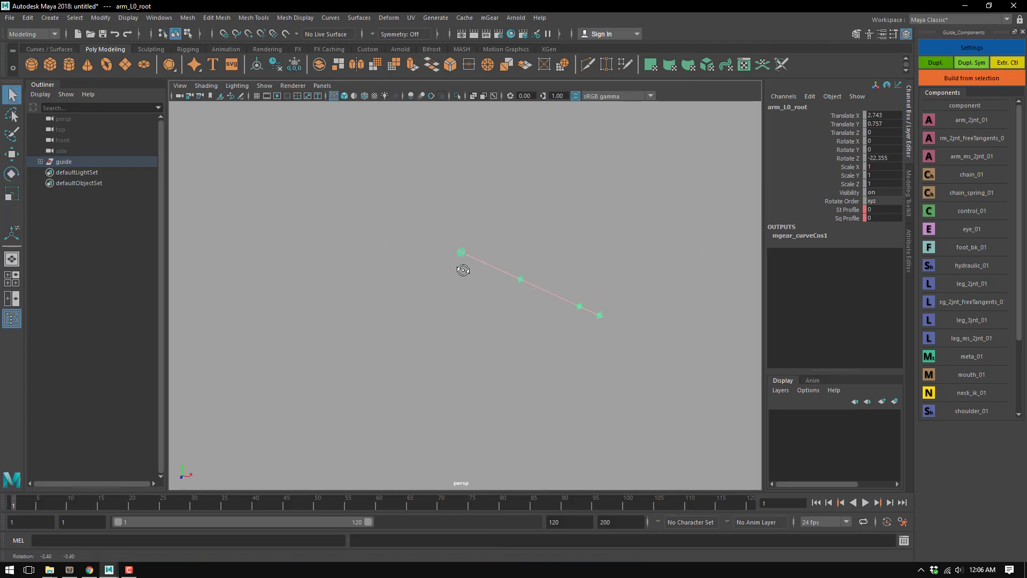
# Duplicate the left arm guide symmetrically and build the rig from the whole guide
pyautogui.click(983, 68)
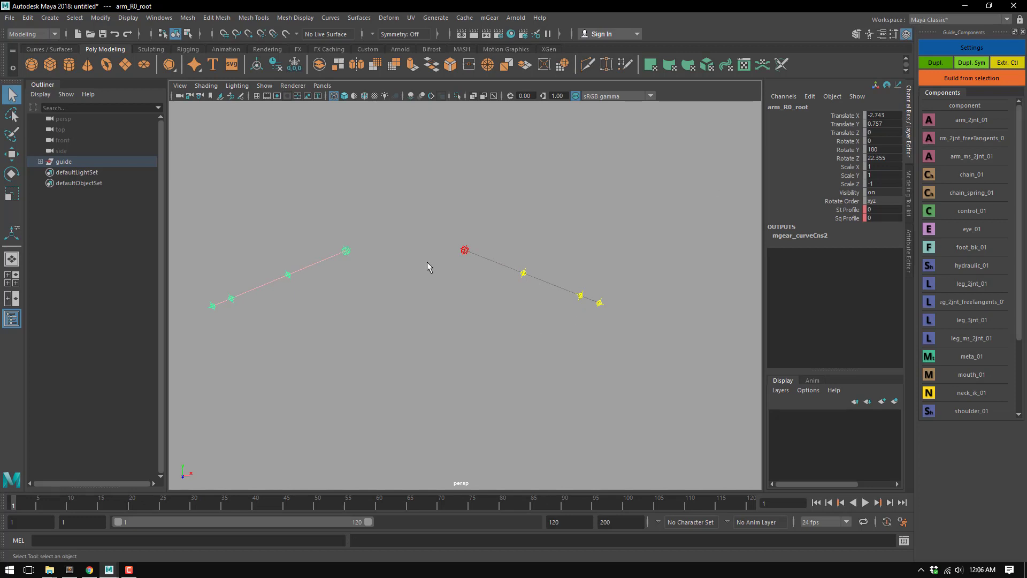
pyautogui.press('Up')
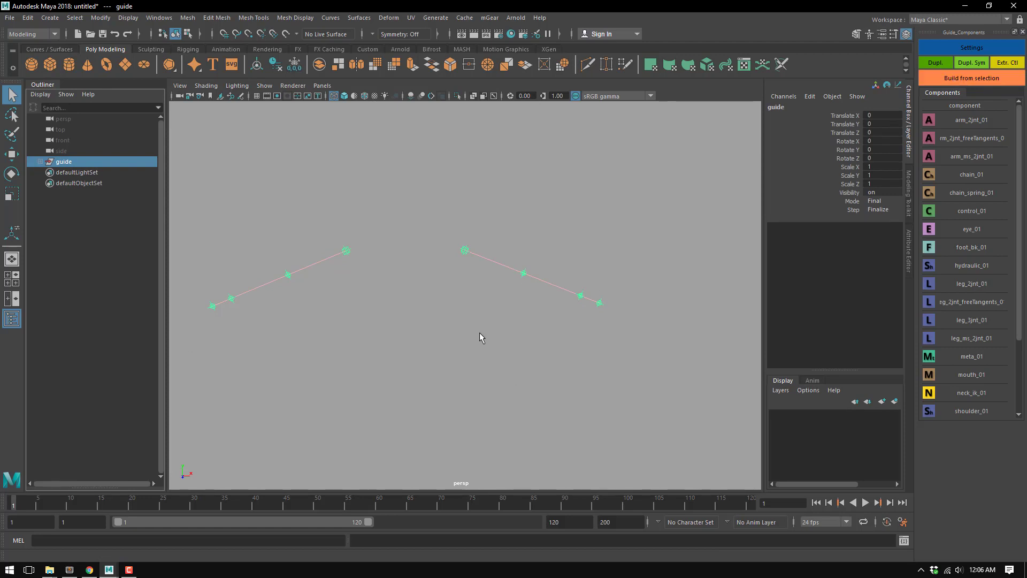
pyautogui.moveTo(402, 279); pyautogui.dragTo(449, 357)
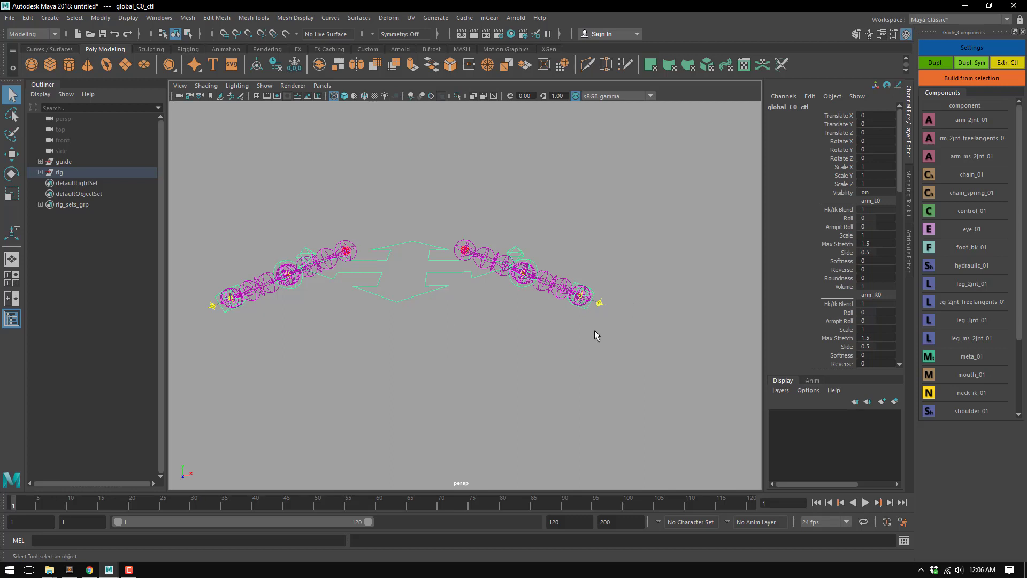
pyautogui.keyDown('alt'); pyautogui.moveTo(595, 330); pyautogui.dragTo(522, 313); pyautogui.keyUp('alt')
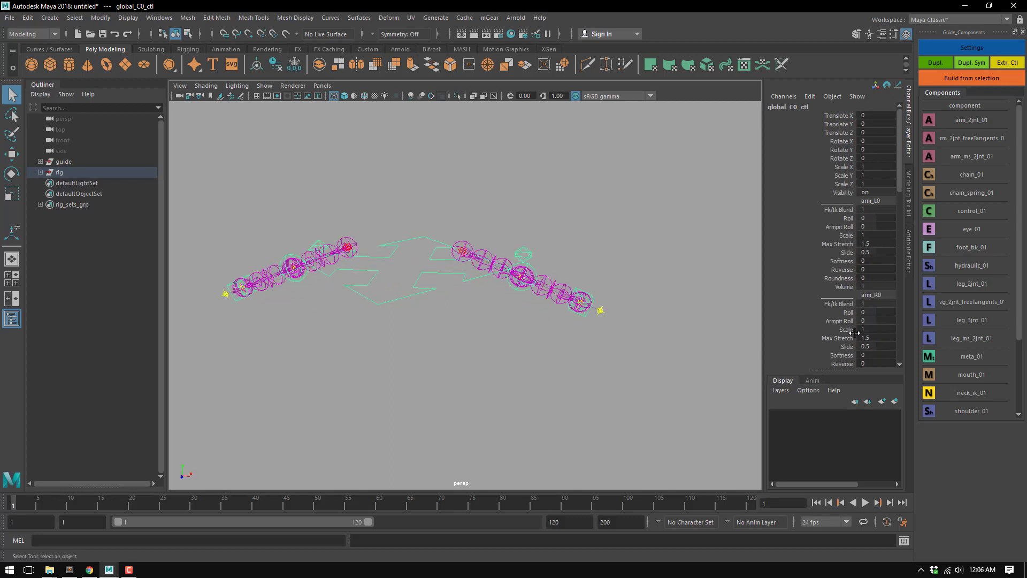
# Enlarge the Channel Box and set the arm_L0 Fk/Ik Blend channel on the global control to 0
pyautogui.moveTo(830, 370); pyautogui.dragTo(834, 485)
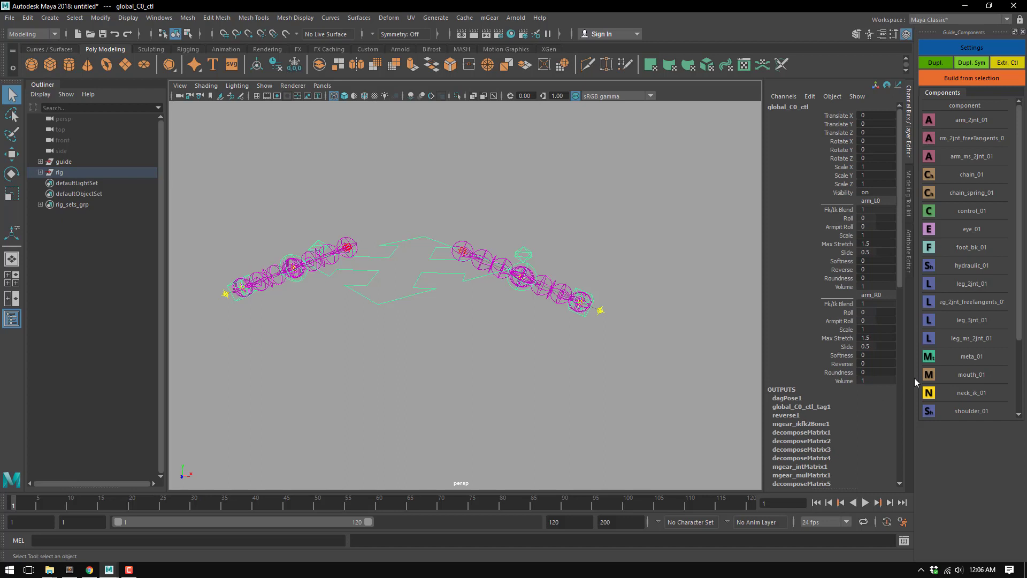
pyautogui.click(833, 304)
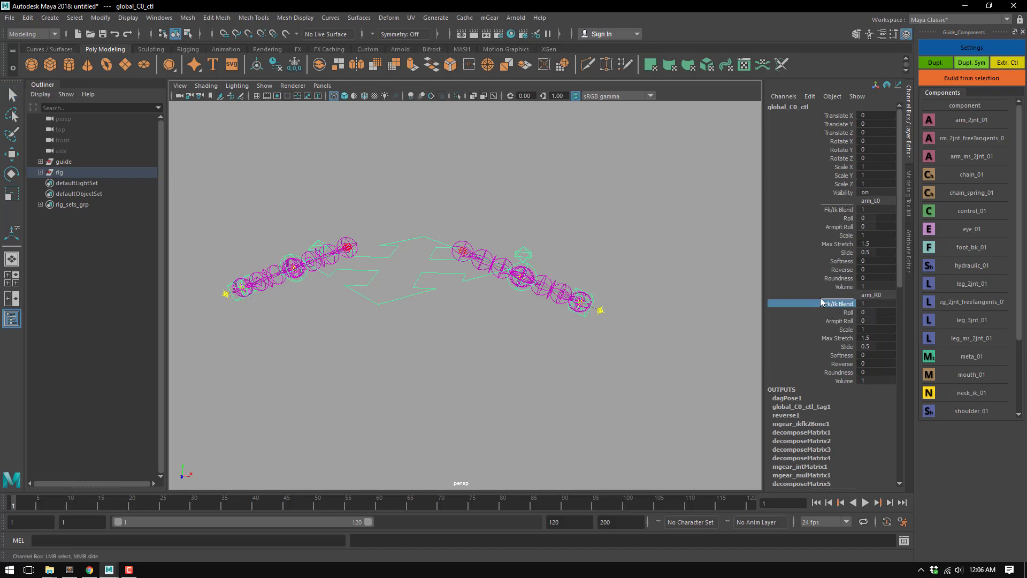
pyautogui.click(832, 208)
pyautogui.moveTo(592, 271); pyautogui.dragTo(280, 504, button='middle')
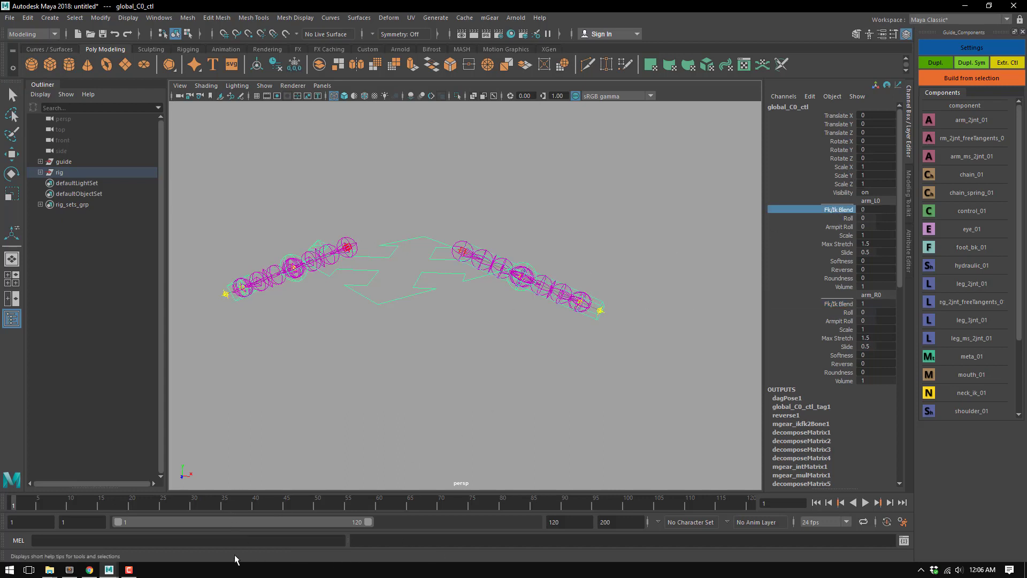
# Examine the full attribute names of the left and right blend channels in the Script Editor, then close it
pyautogui.click(904, 540)
pyautogui.scroll(-1, 278, 248)
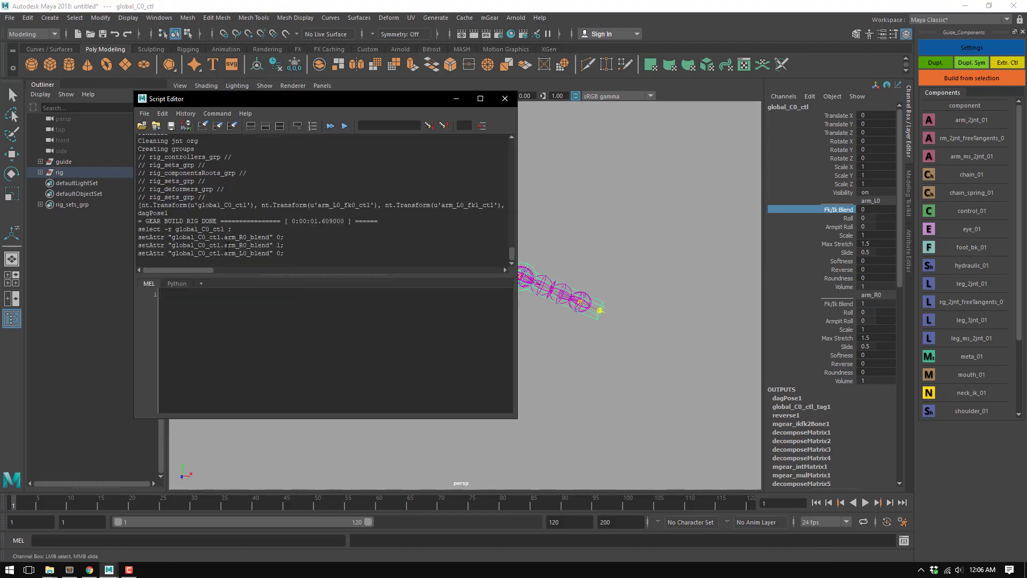
pyautogui.moveTo(232, 237); pyautogui.dragTo(243, 238)
pyautogui.click(505, 99)
# Delete the built rig and its rig_sets_grp set, keeping the guide
pyautogui.click(759, 213)
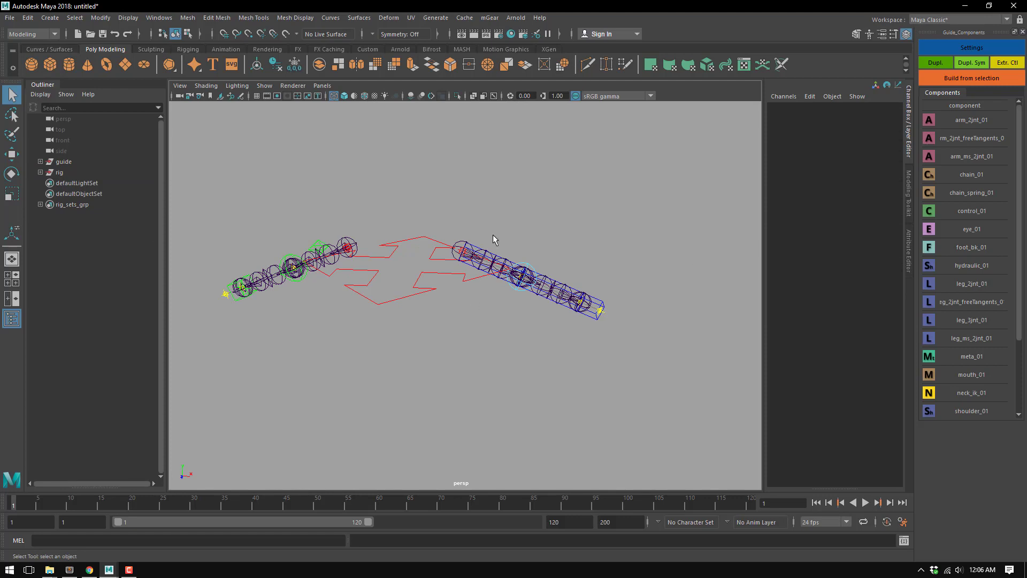
pyautogui.click(75, 172)
pyautogui.press('Delete')
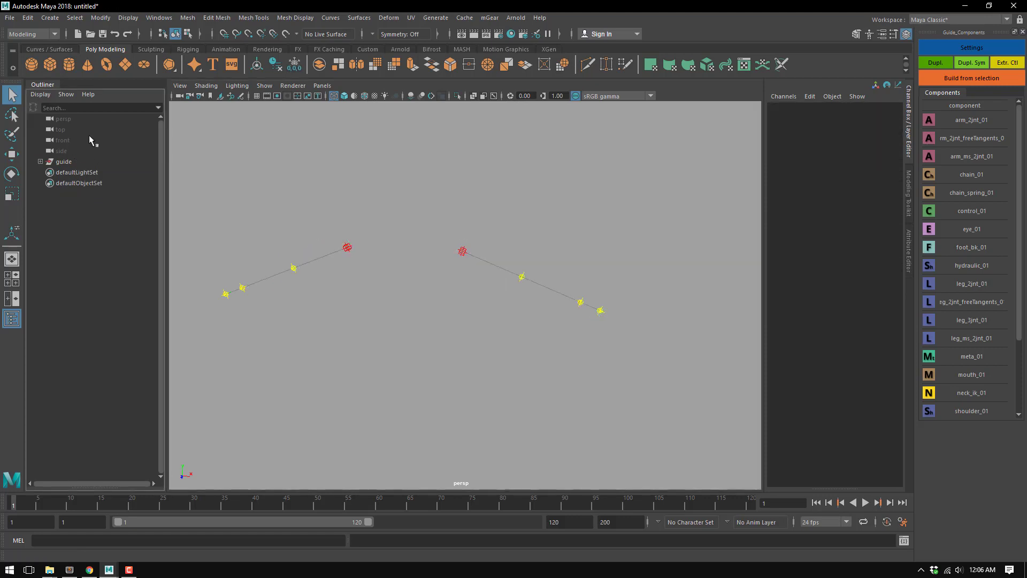
# Delete the mirrored right arm guide, leaving only the left arm
pyautogui.keyDown('alt'); pyautogui.moveTo(404, 257); pyautogui.dragTo(439, 213, button='middle'); pyautogui.keyUp('alt')
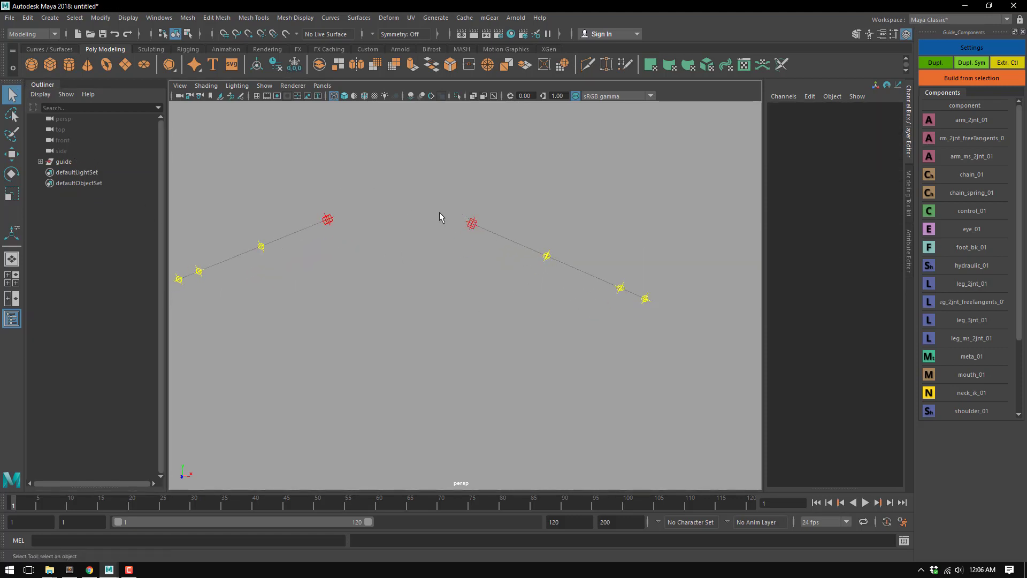
pyautogui.click(326, 225)
pyautogui.press('Delete')
# Add a control_01 component at the end of the left arm guide and name it channelHost
pyautogui.moveTo(615, 276); pyautogui.dragTo(627, 304)
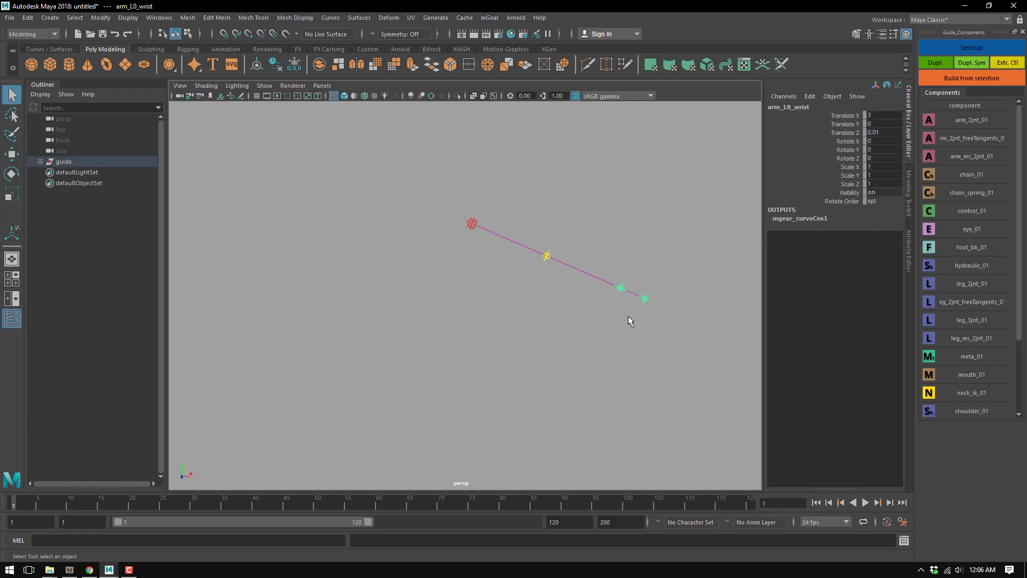
pyautogui.doubleClick(645, 299)
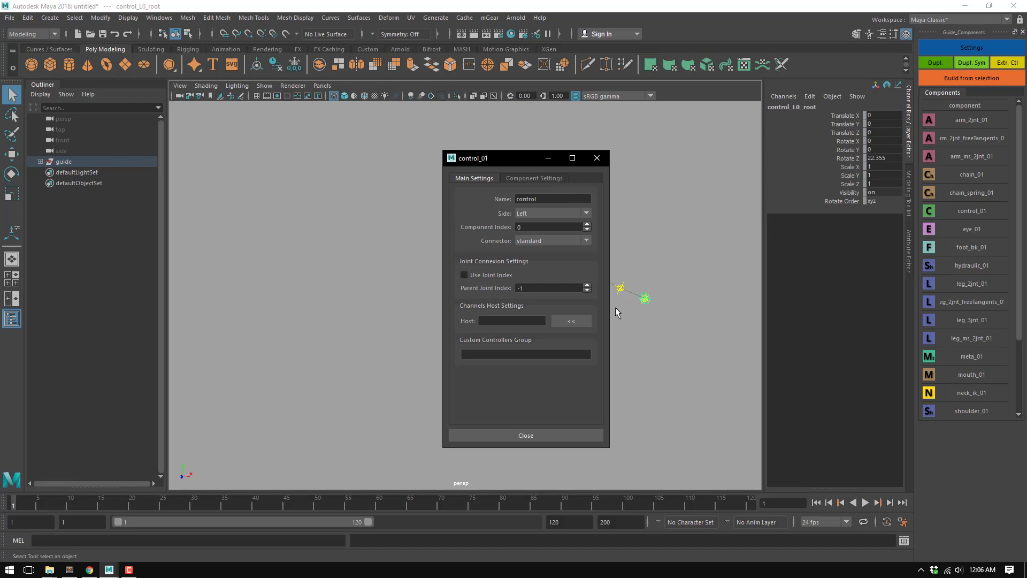
pyautogui.doubleClick(542, 199)
pyautogui.write('channelHost')
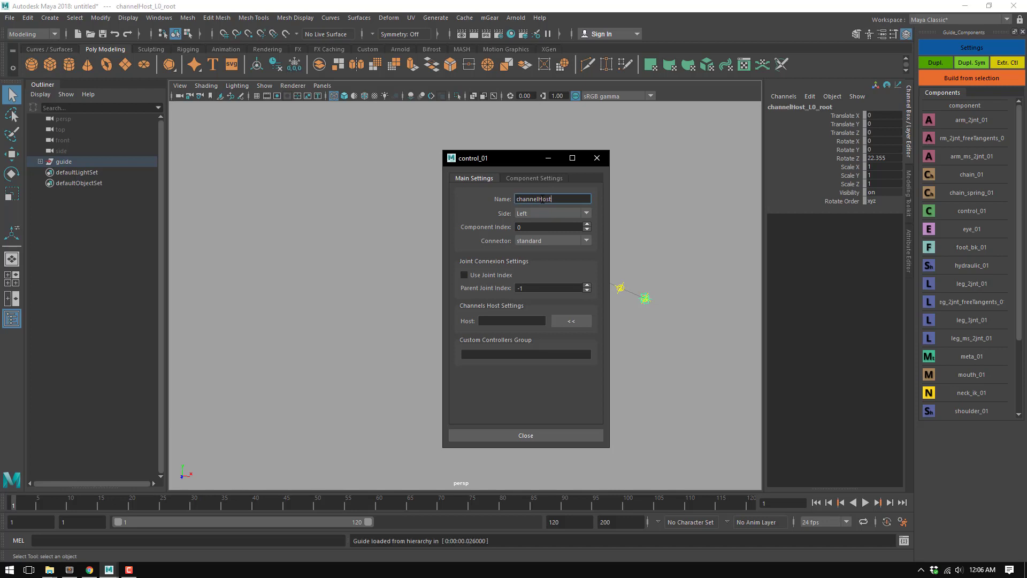
pyautogui.click(541, 435)
# Move the channelHost guide to just above the left hand, at about X -0.479, Y 1.406, Z -0.594
pyautogui.click(696, 326)
pyautogui.press('w')
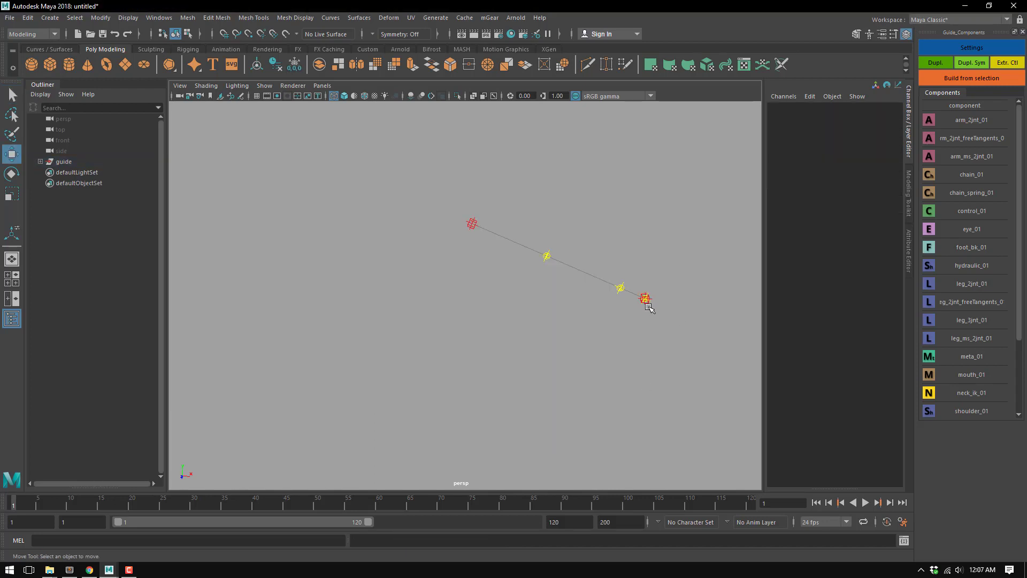
pyautogui.click(645, 299)
pyautogui.press('q')
pyautogui.click(602, 291)
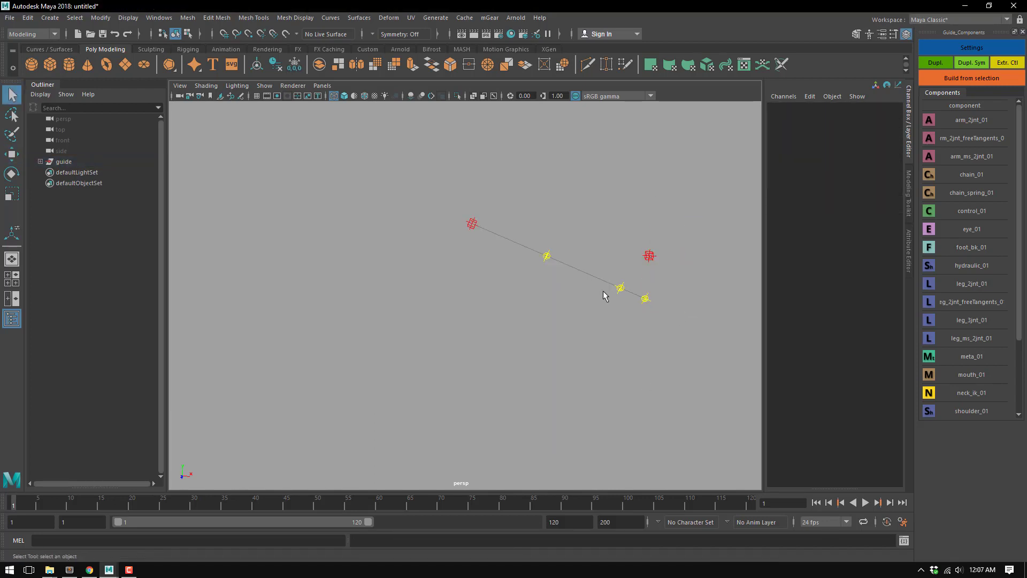
# Assign channelHost_L0_root as the channels host in the left arm component's settings
pyautogui.click(620, 288)
pyautogui.click(972, 49)
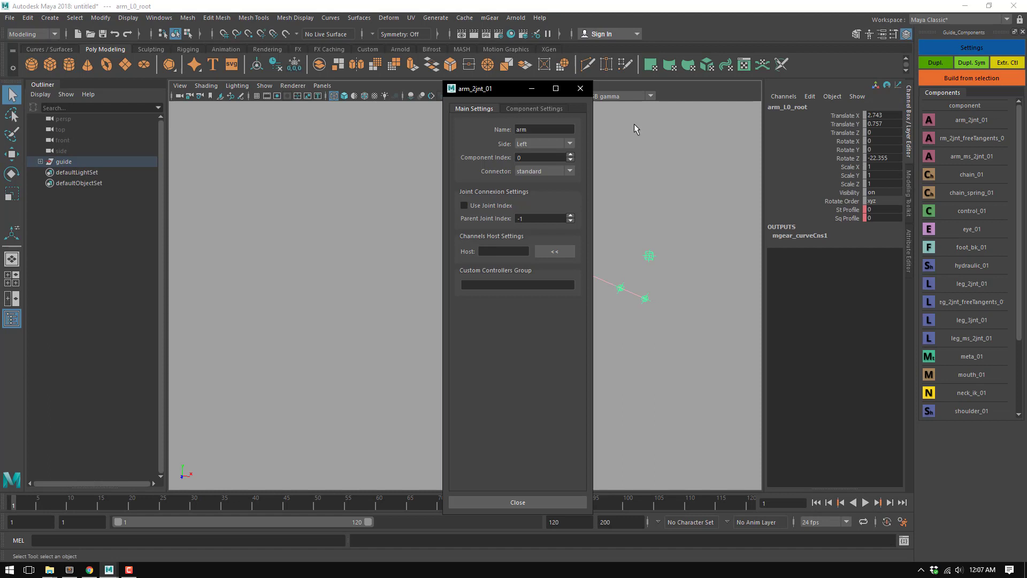
pyautogui.click(615, 262)
pyautogui.click(554, 251)
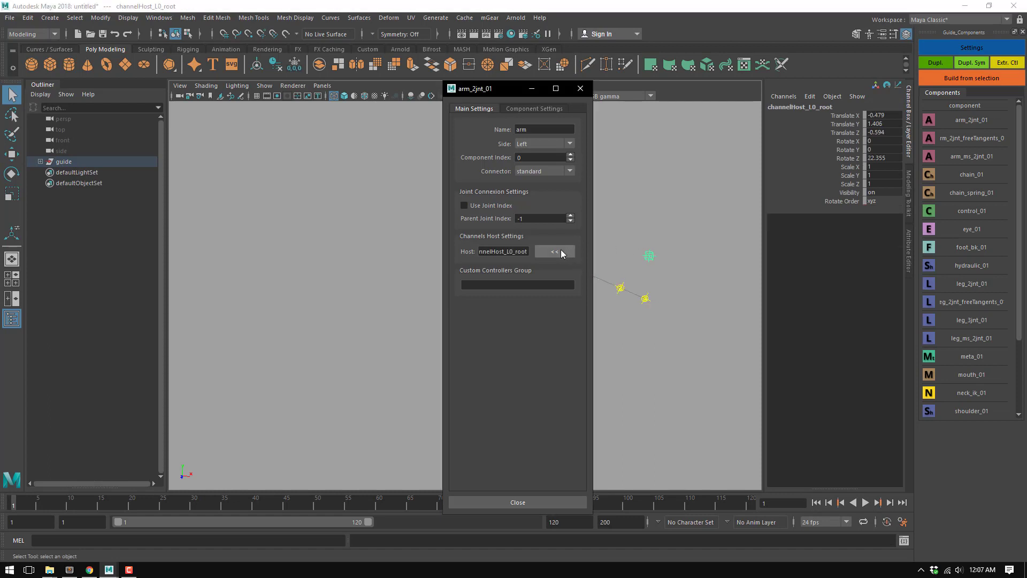
pyautogui.click(580, 90)
# Duplicate the left arm with its channelHost symmetrically and build the rig from the whole guide
pyautogui.click(592, 187)
pyautogui.click(473, 224)
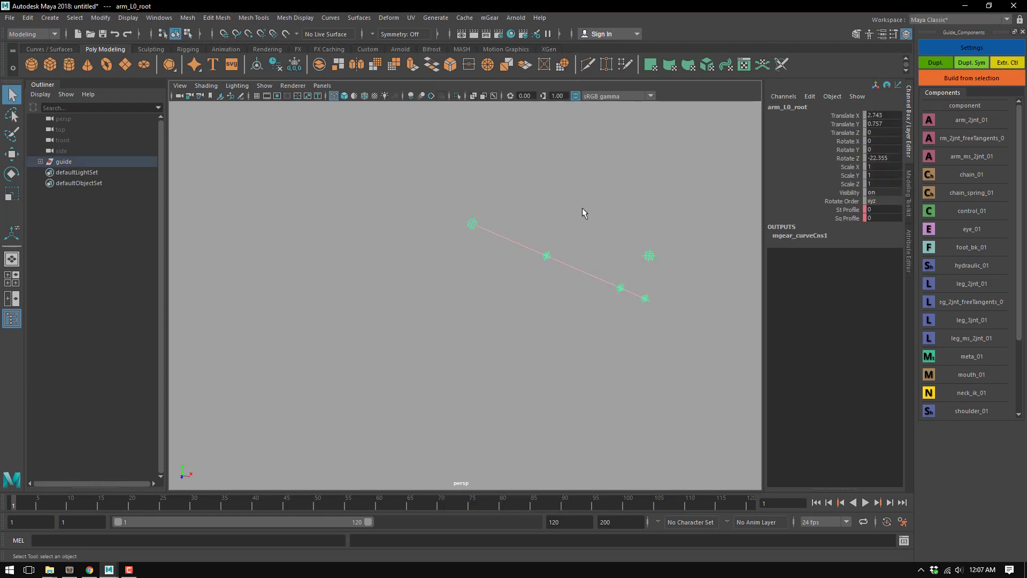
pyautogui.click(972, 63)
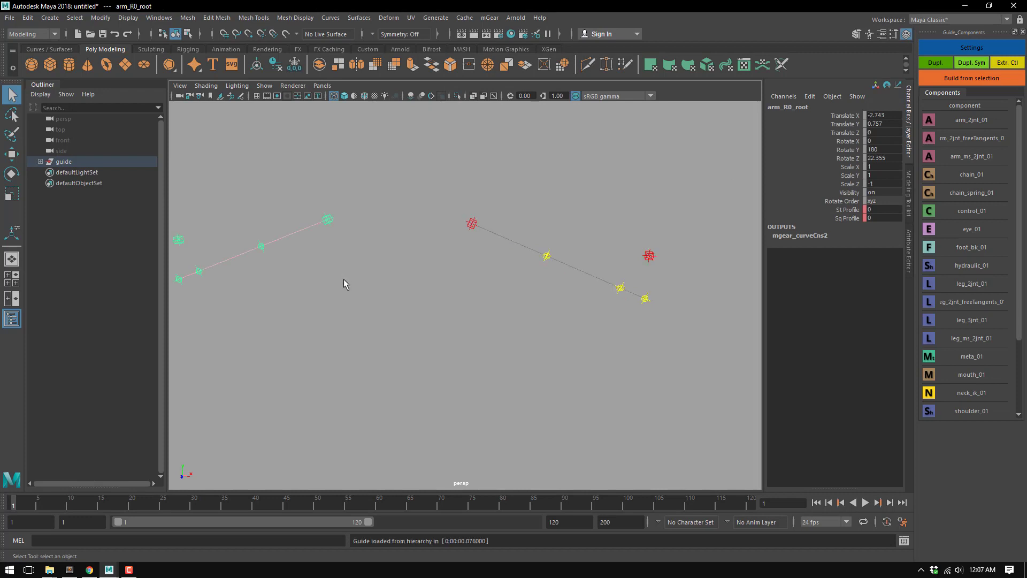
pyautogui.scroll(2, 322, 259)
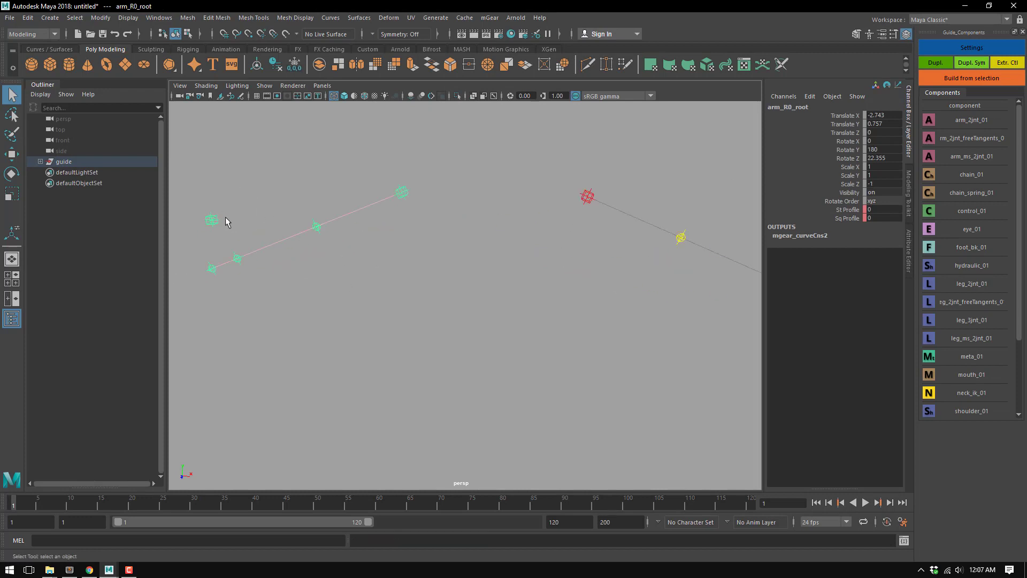
pyautogui.click(73, 162)
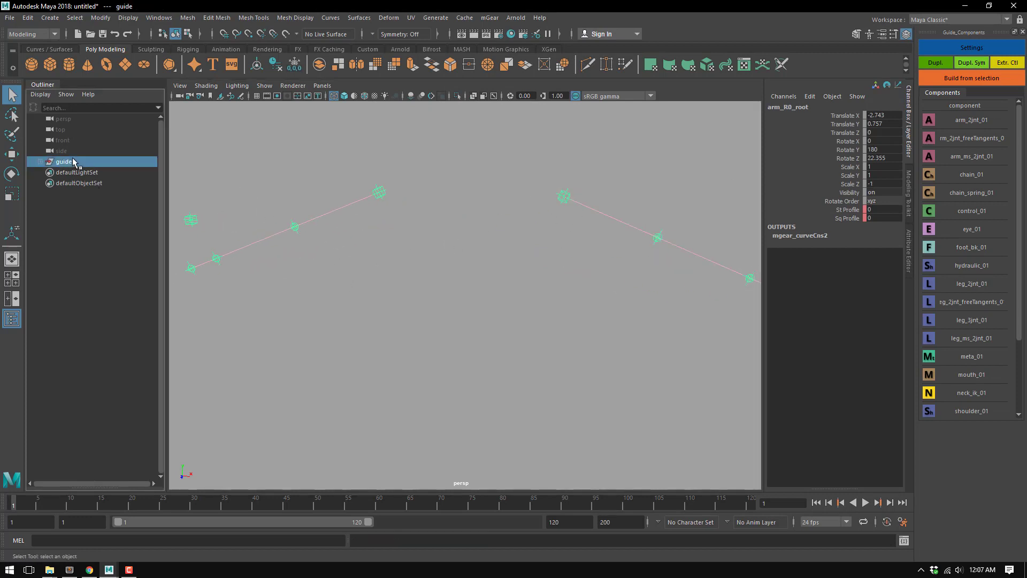
pyautogui.click(959, 80)
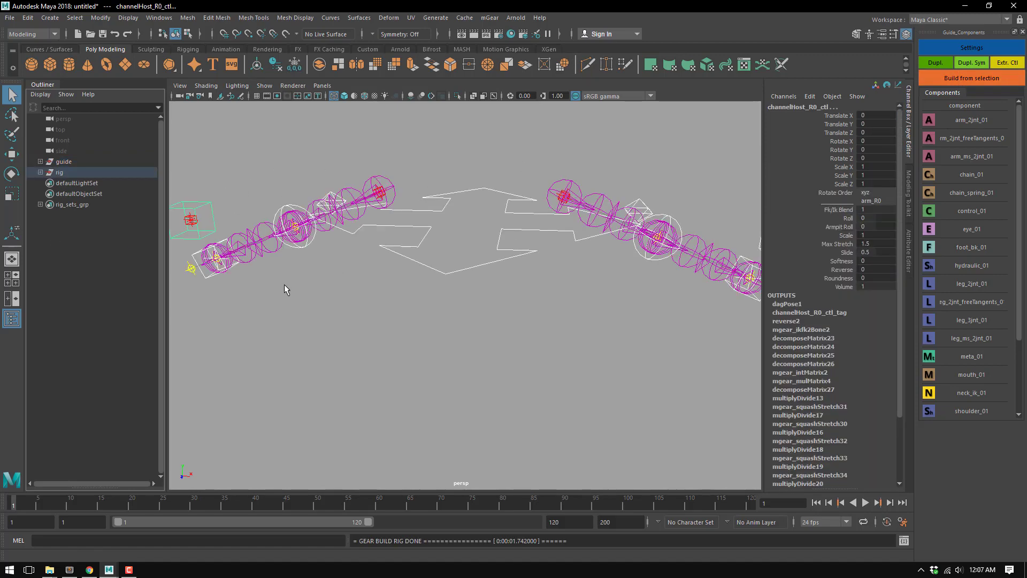
# Compare the arm channels on the left and right channelHost controls
pyautogui.scroll(-5, 444, 266)
pyautogui.keyDown('alt'); pyautogui.moveTo(444, 266); pyautogui.dragTo(646, 245); pyautogui.keyUp('alt')
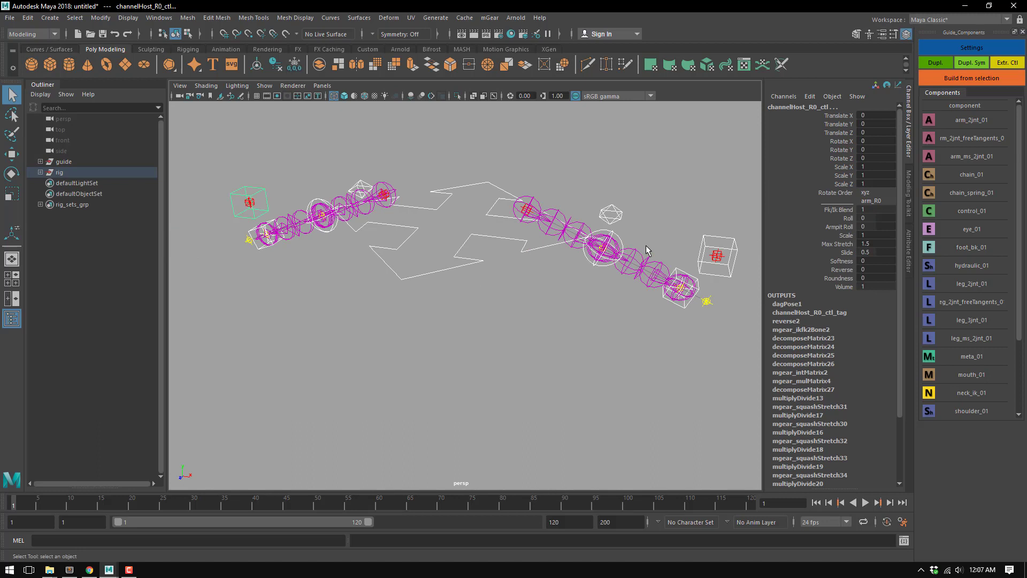
pyautogui.click(720, 270)
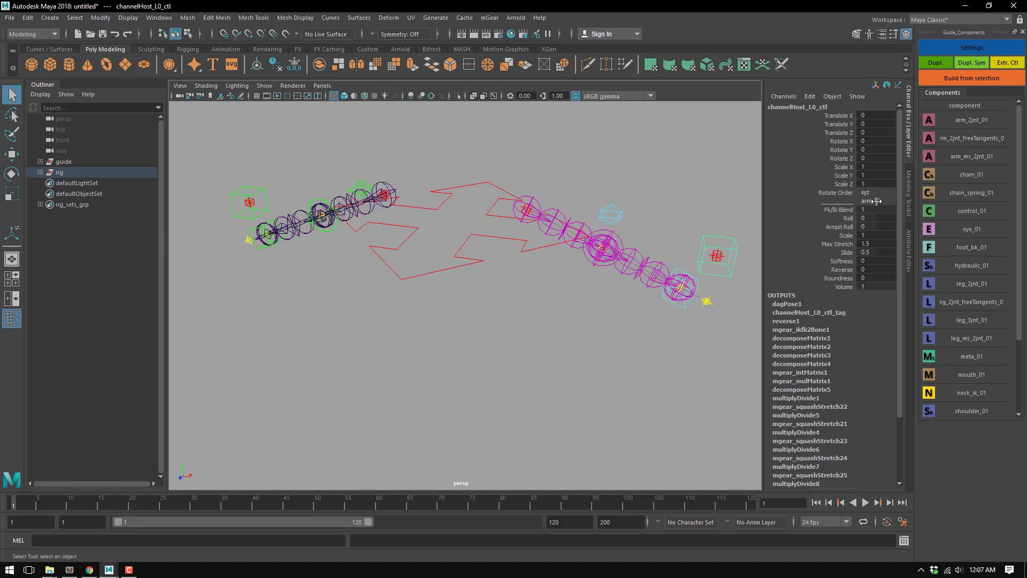
pyautogui.click(262, 188)
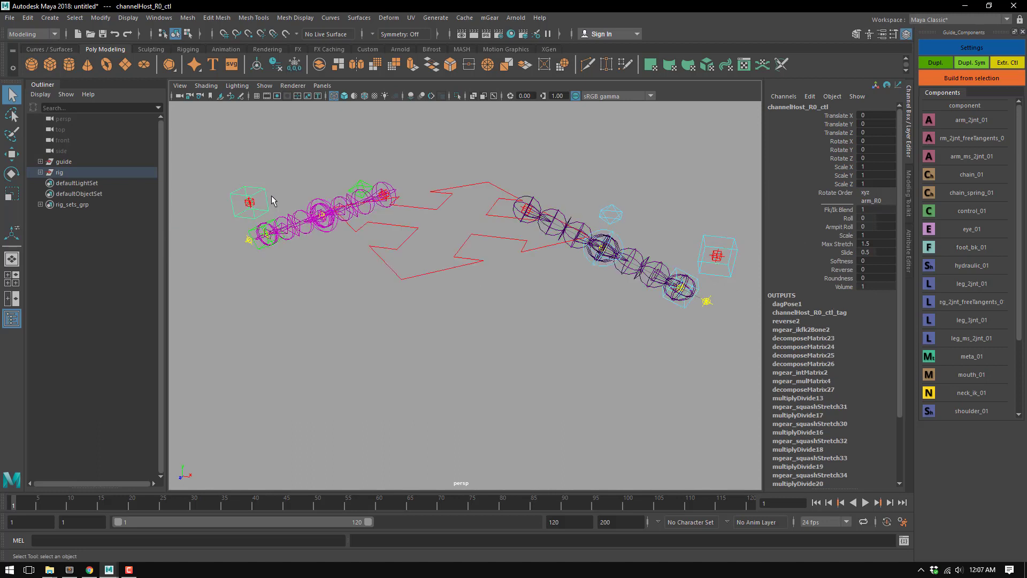
# Select both channelHost controls together and set the Fk/Ik Blend channel to 0
pyautogui.click(722, 278)
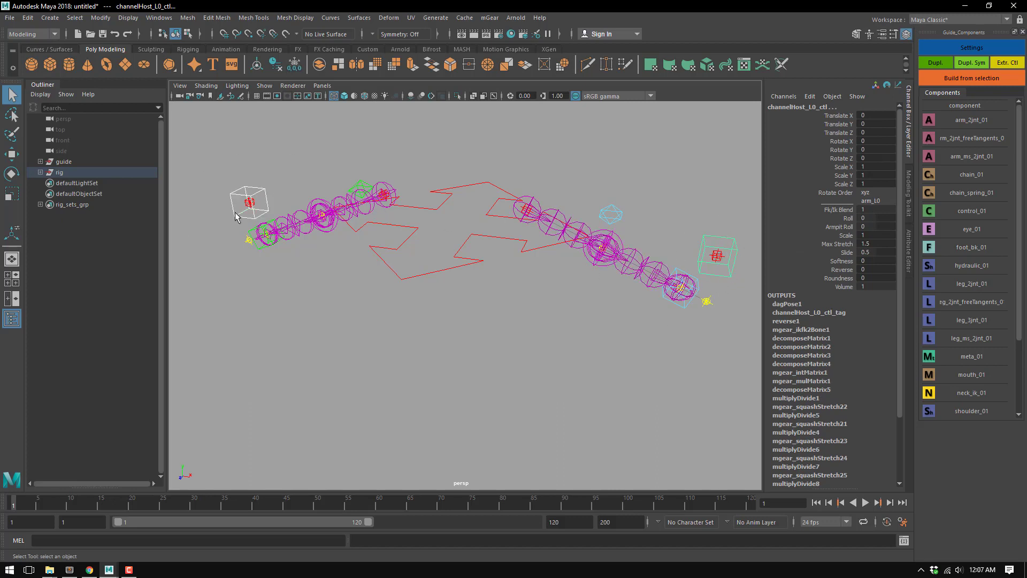
pyautogui.click(848, 209)
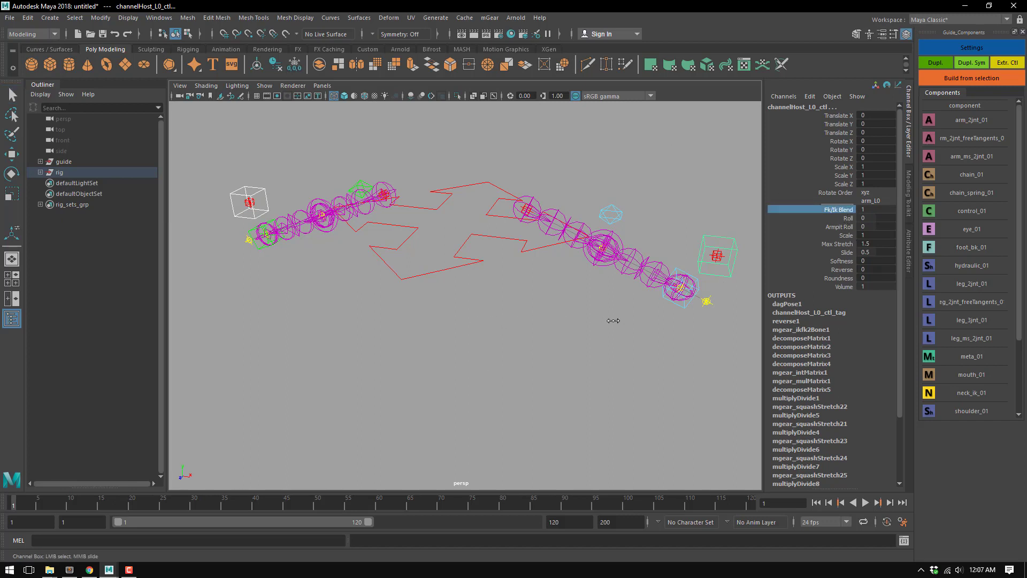
pyautogui.moveTo(613, 320); pyautogui.dragTo(254, 331, button='middle')
# Reduce the joint display size to 0.44 so the rig controls are easier to read
pyautogui.keyDown('alt'); pyautogui.moveTo(499, 354); pyautogui.dragTo(512, 289); pyautogui.keyUp('alt')
pyautogui.press('space')
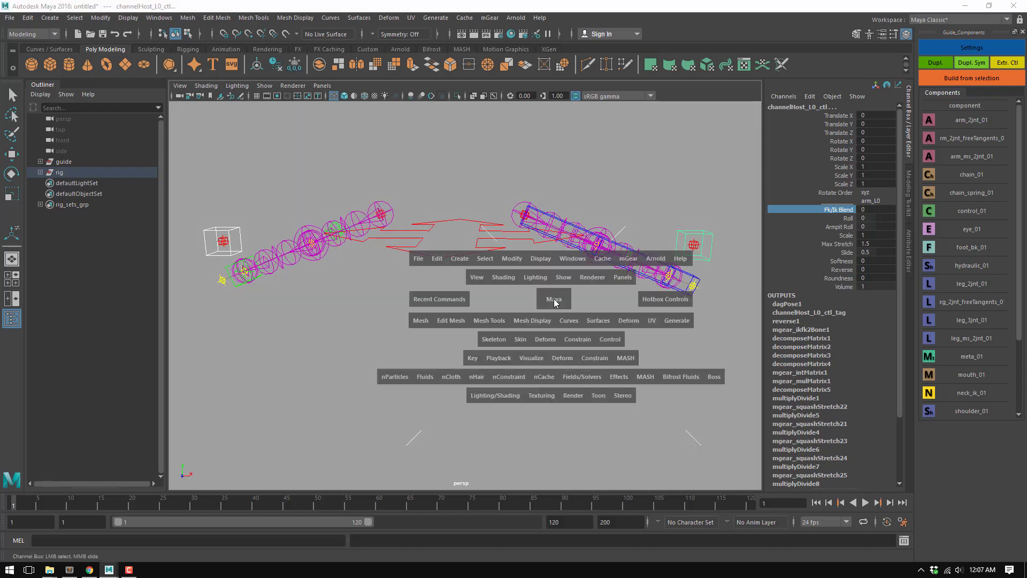
pyautogui.click(541, 259)
pyautogui.moveTo(584, 431)
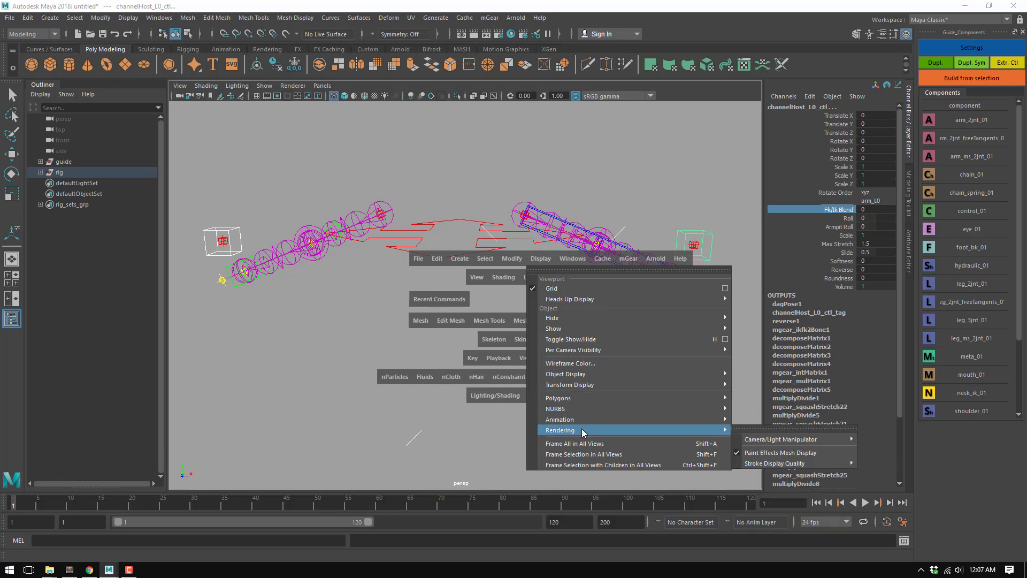
pyautogui.click(770, 458)
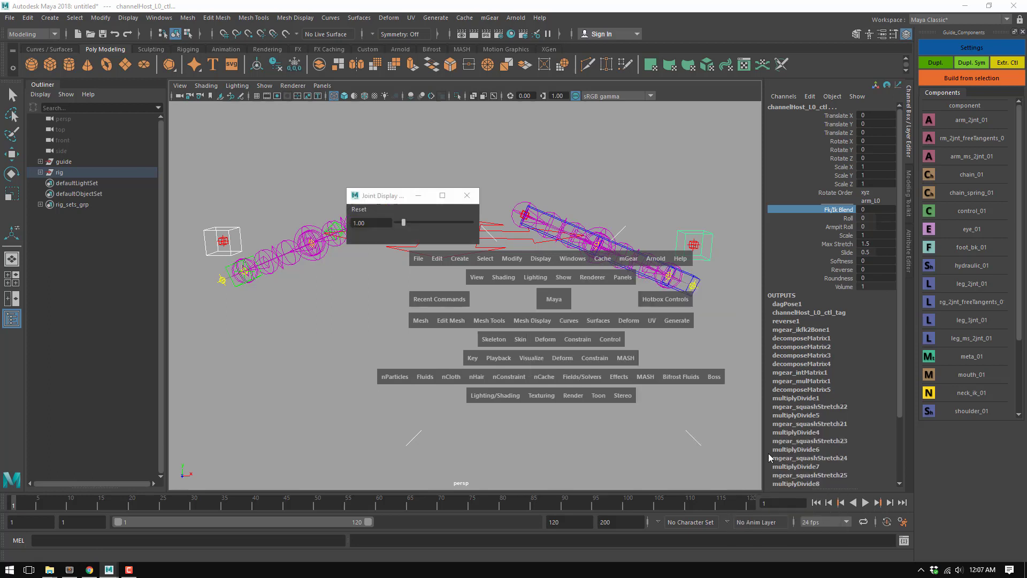
pyautogui.moveTo(403, 223); pyautogui.dragTo(402, 225)
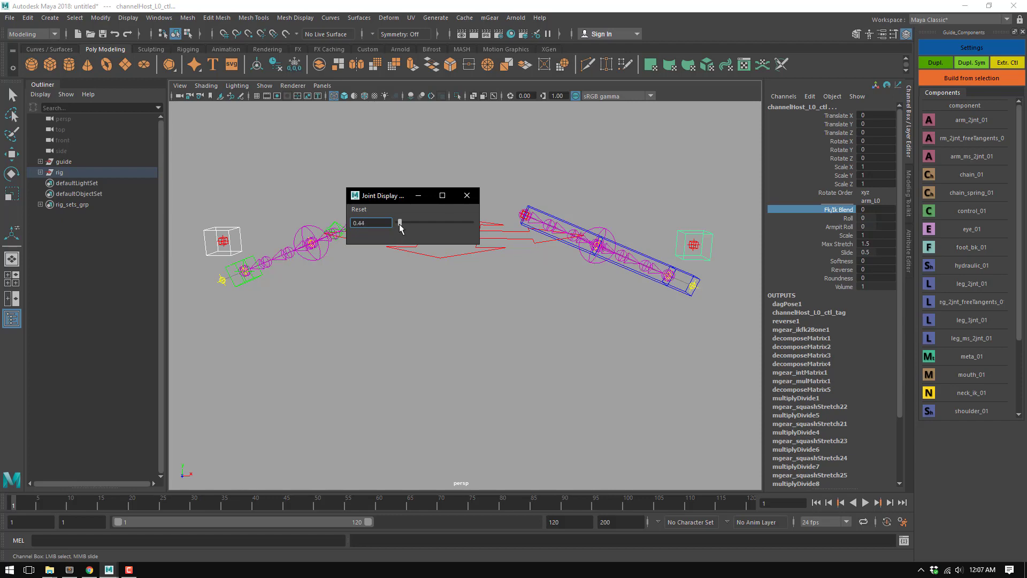
pyautogui.click(467, 195)
# Select the right arm's channelHost control and examine its arm channels
pyautogui.scroll(6, 585, 270)
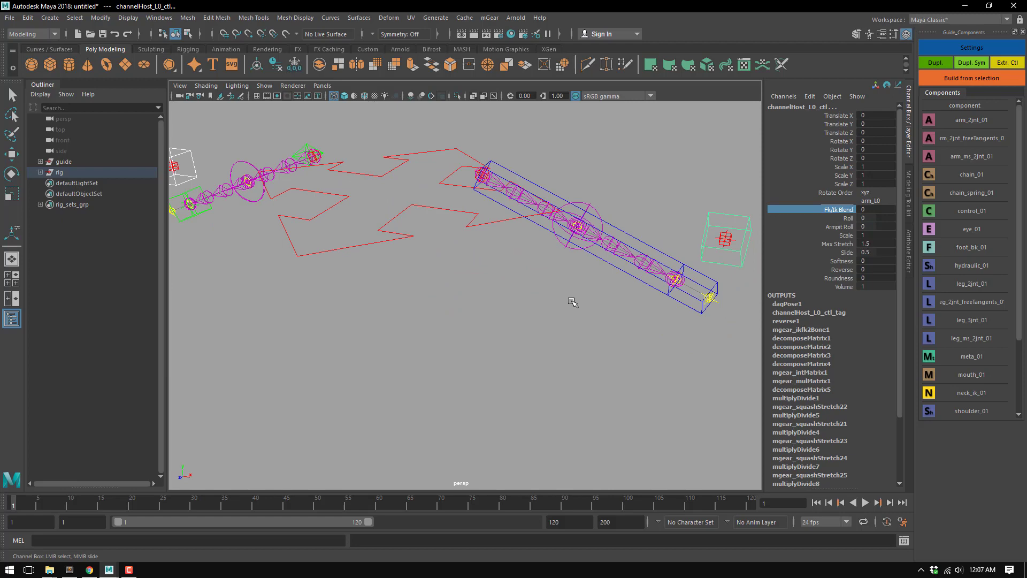
pyautogui.scroll(1, 573, 302)
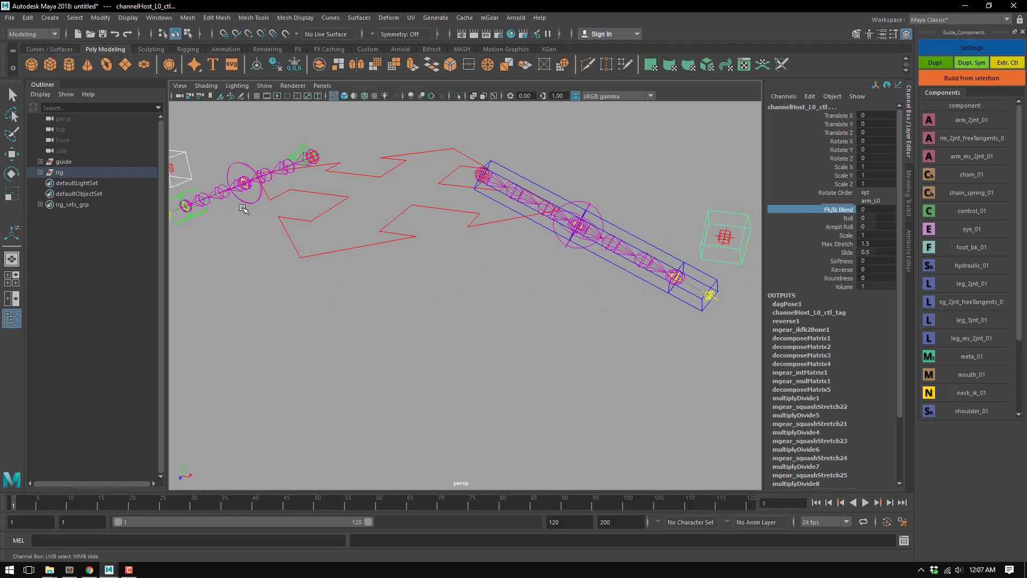
pyautogui.keyDown('alt'); pyautogui.moveTo(243, 209); pyautogui.dragTo(277, 298); pyautogui.keyUp('alt')
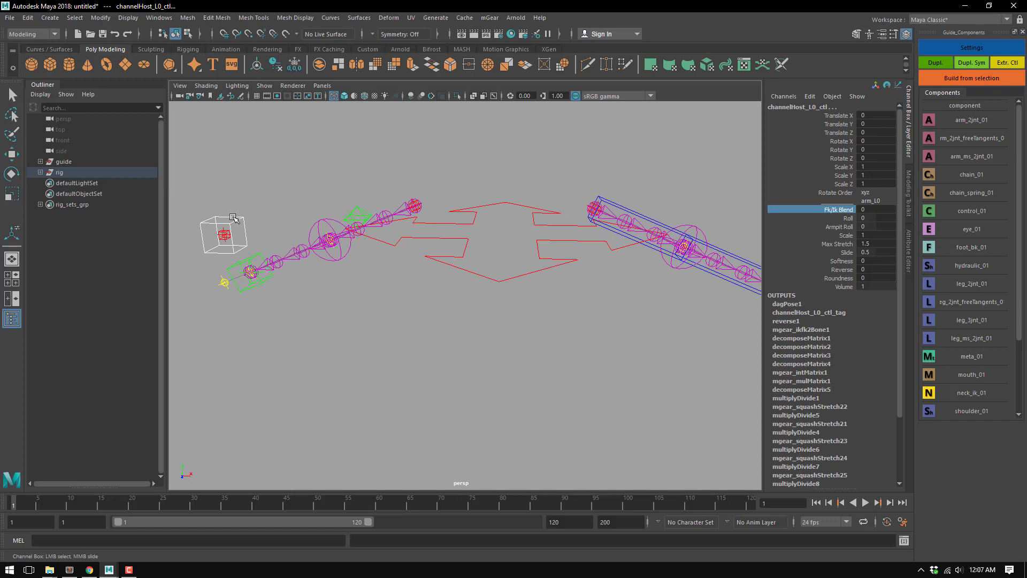
pyautogui.click(684, 247)
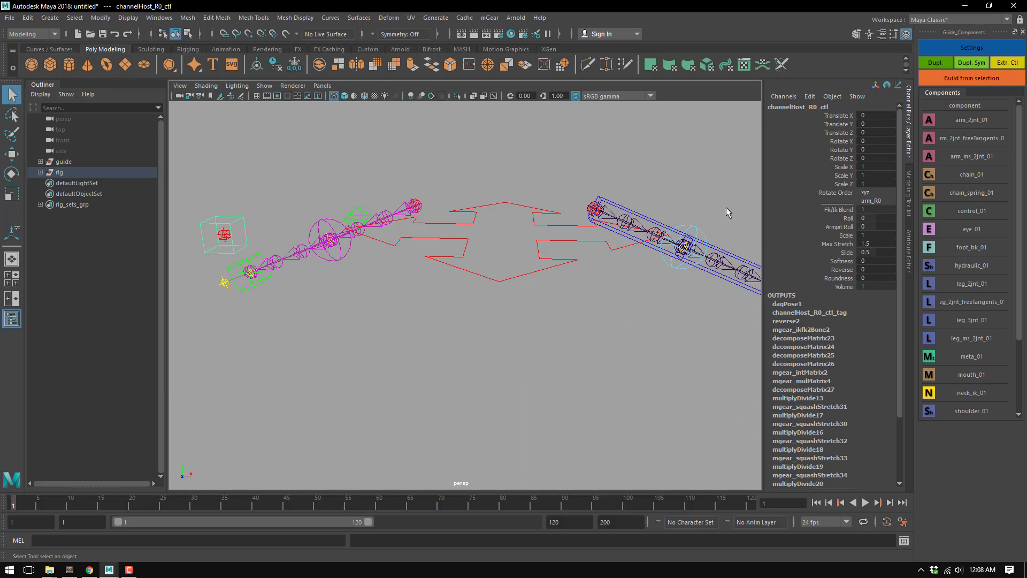
# Delete the built rig and keep only the guide
pyautogui.click(64, 172)
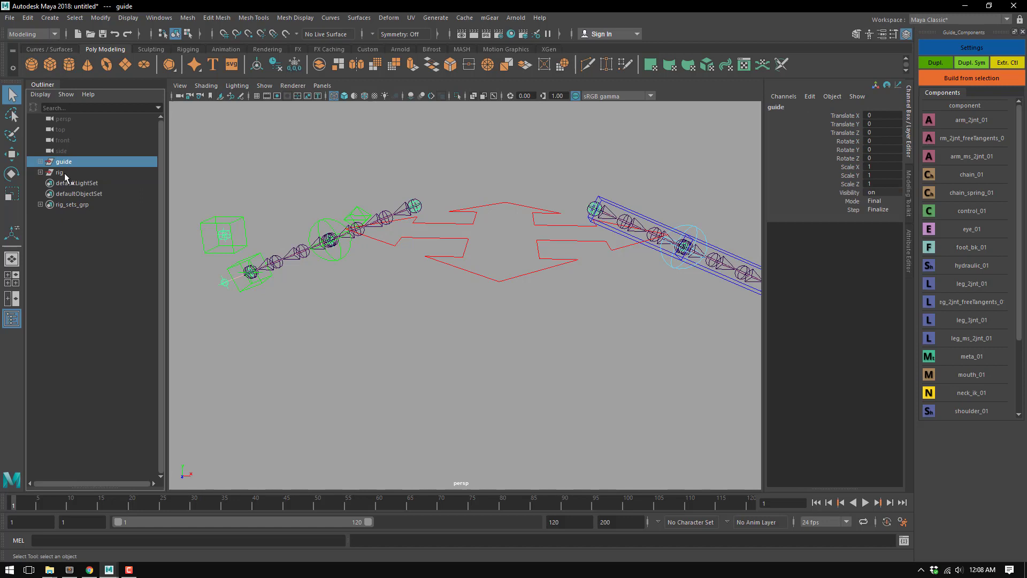
pyautogui.press('Delete')
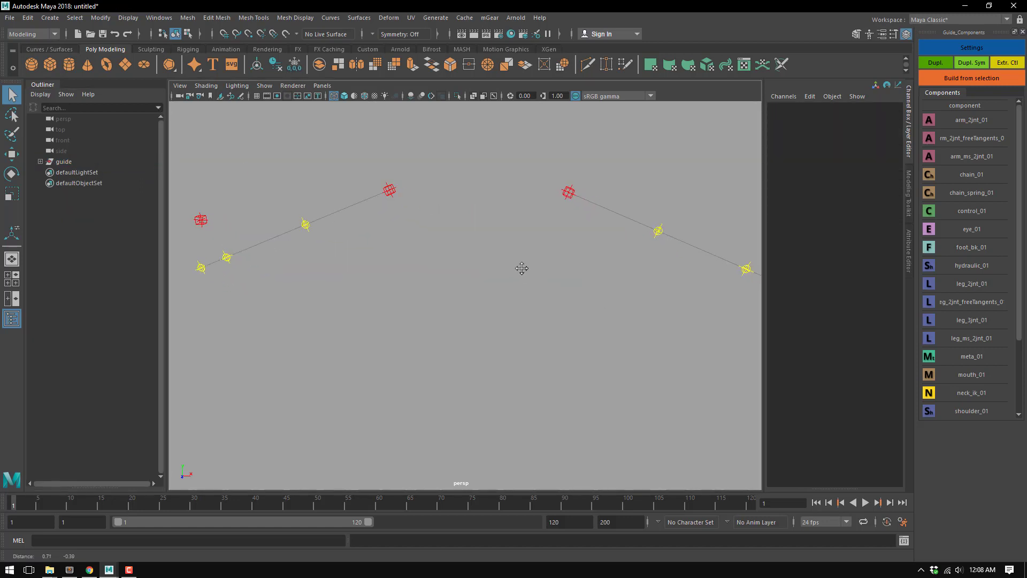
pyautogui.scroll(-3, 523, 268)
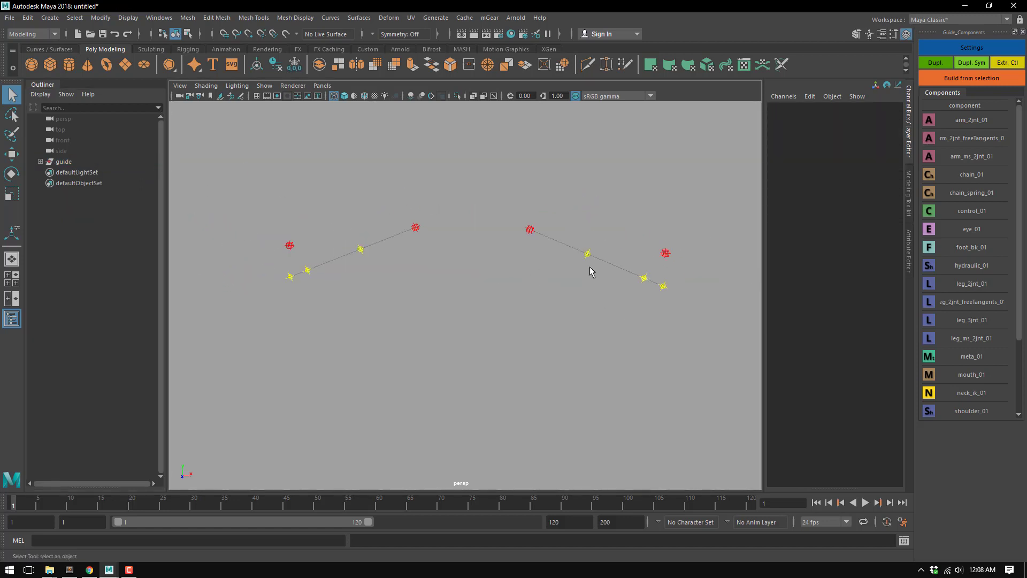
# Disable Use Classic Channel Names in the guide's settings and rebuild the rig from the whole guide
pyautogui.click(68, 163)
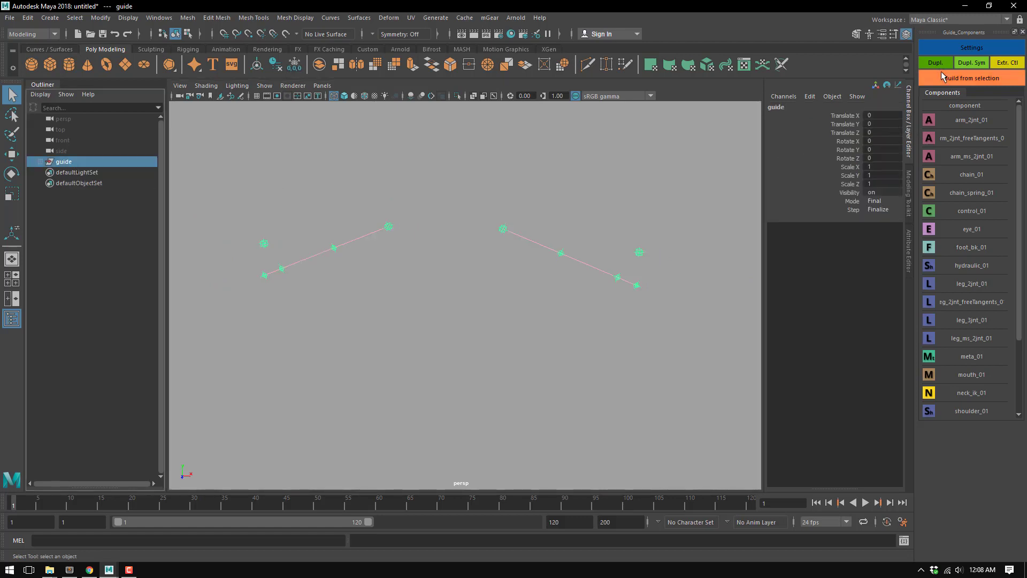
pyautogui.click(968, 47)
pyautogui.moveTo(450, 135); pyautogui.dragTo(736, 122)
pyautogui.keyDown('alt'); pyautogui.moveTo(537, 312); pyautogui.dragTo(473, 305, button='middle'); pyautogui.keyUp('alt')
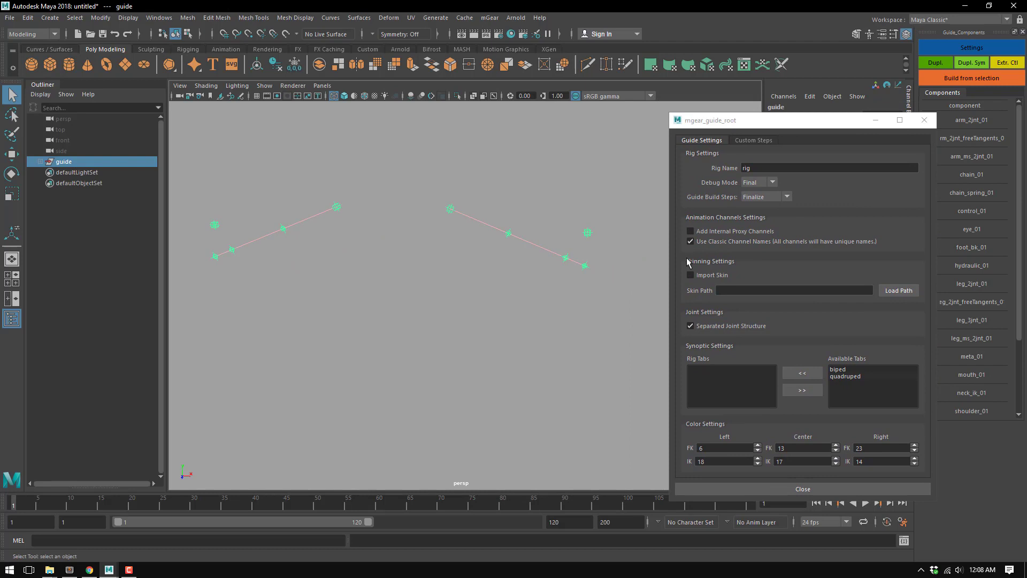
pyautogui.click(701, 241)
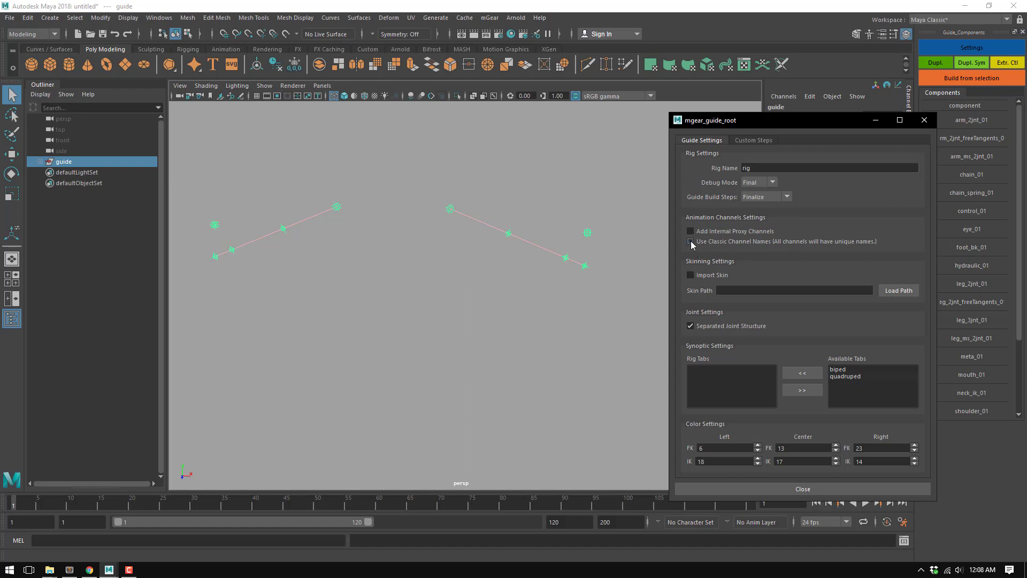
pyautogui.moveTo(691, 245)
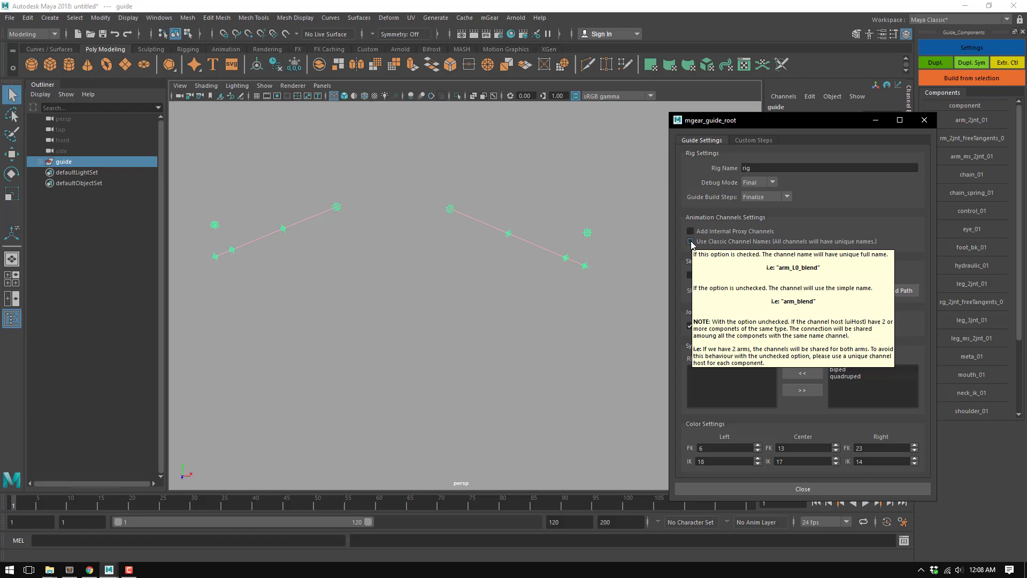
pyautogui.click(924, 120)
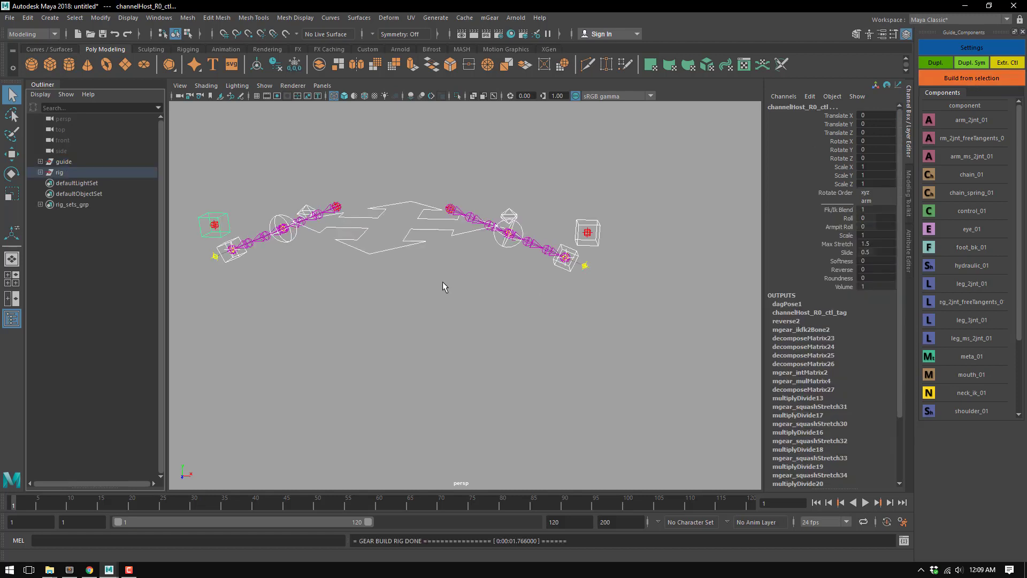
# Compare the simple-named arm channels on the left and right channelHost controls of the rebuilt rig
pyautogui.click(392, 282)
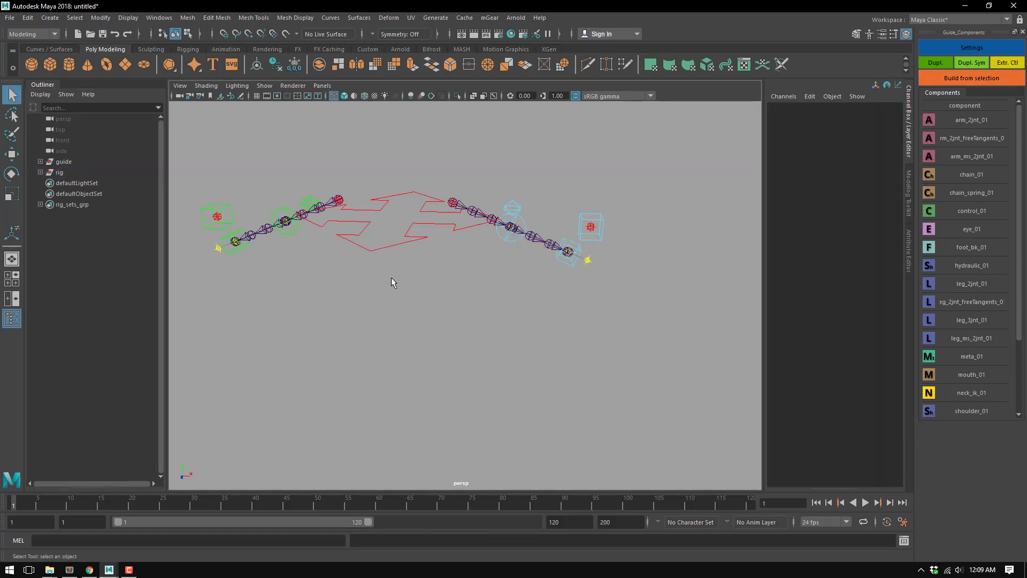
pyautogui.moveTo(408, 270); pyautogui.dragTo(410, 272)
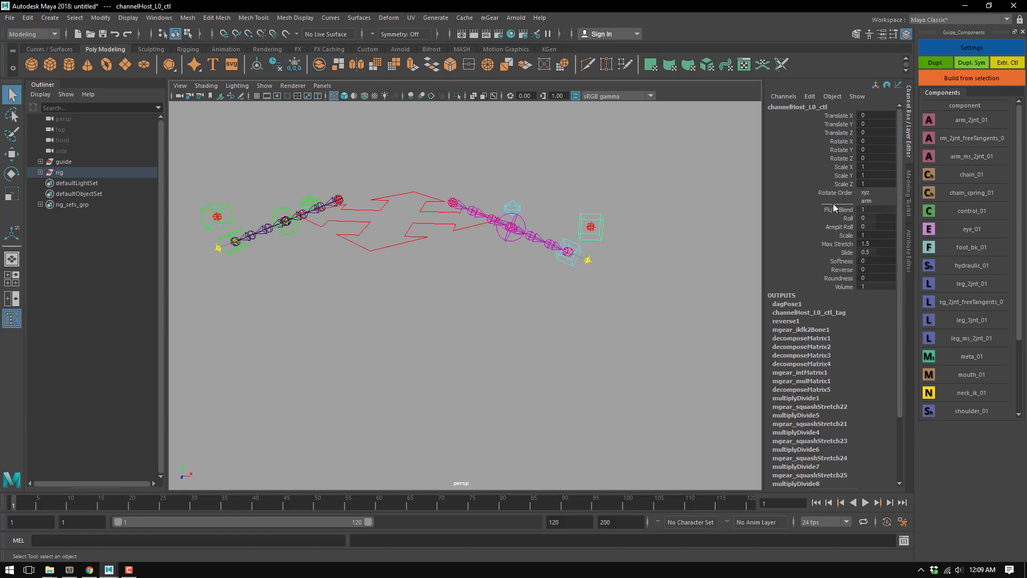
pyautogui.click(234, 210)
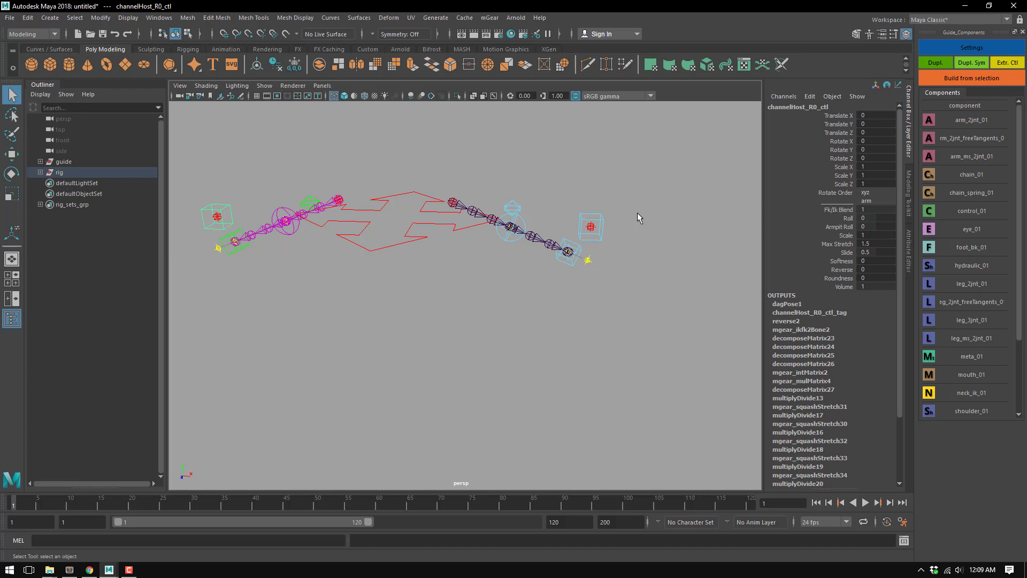
pyautogui.click(703, 221)
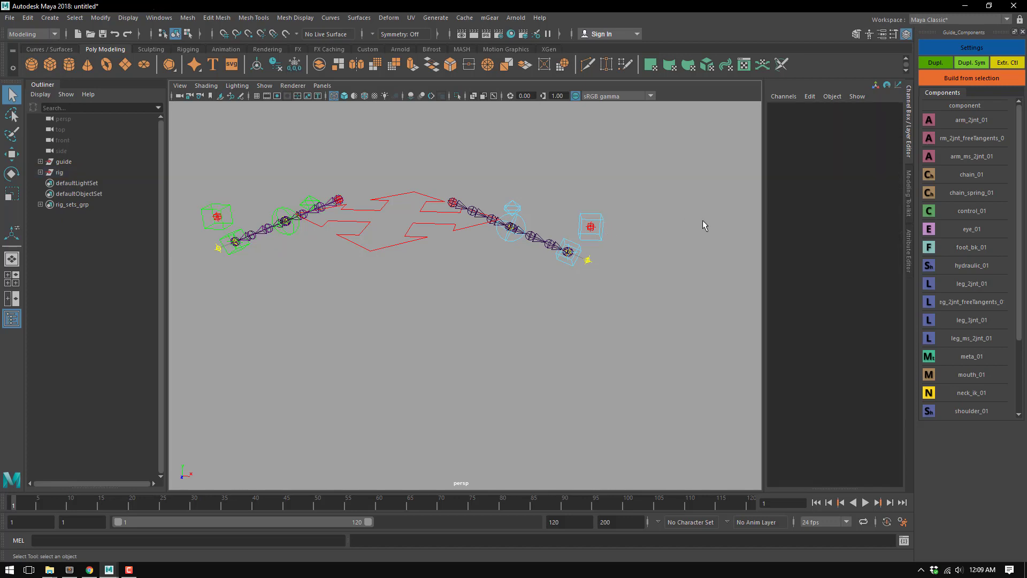
# Select both channelHost controls of the rebuilt rig and set their shared Fk/Ik Blend channel to 0
pyautogui.click(605, 221)
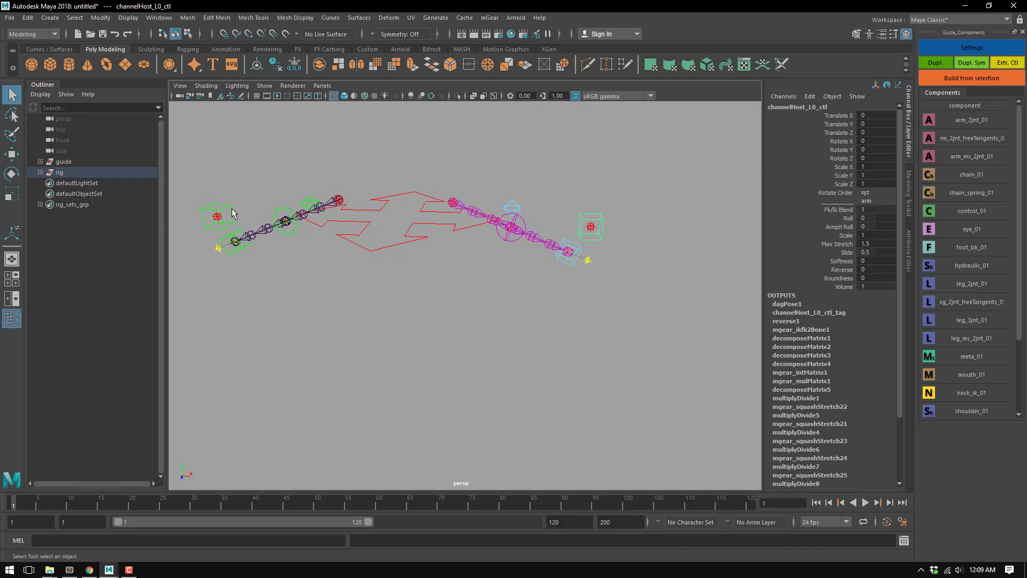
pyautogui.hotkey('ctrl', 'm')
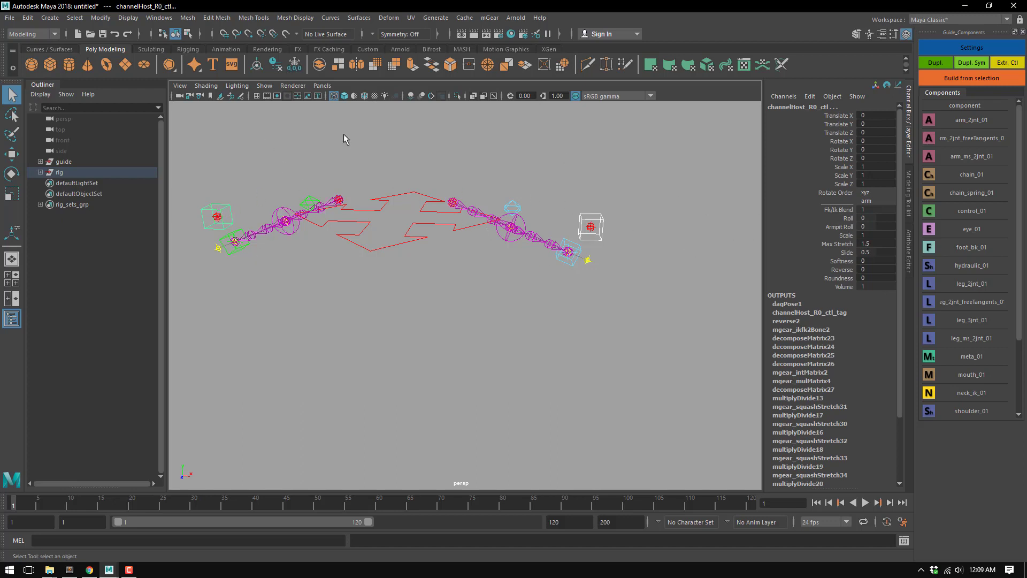
pyautogui.click(838, 209)
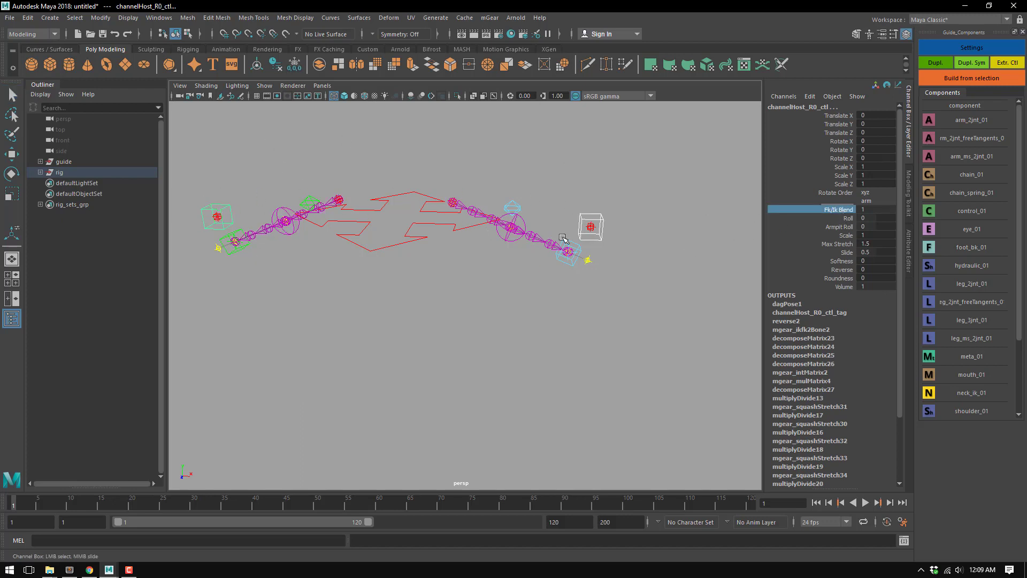
pyautogui.moveTo(563, 237); pyautogui.dragTo(440, 252, button='middle')
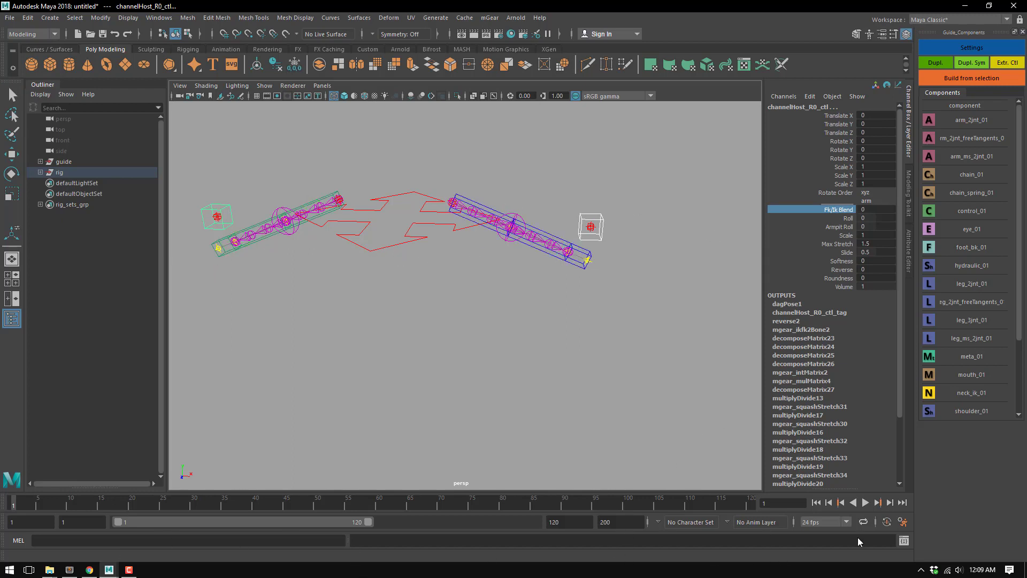
# Check the Script Editor history for the attribute names used by the blend change, and clear the selection
pyautogui.click(903, 541)
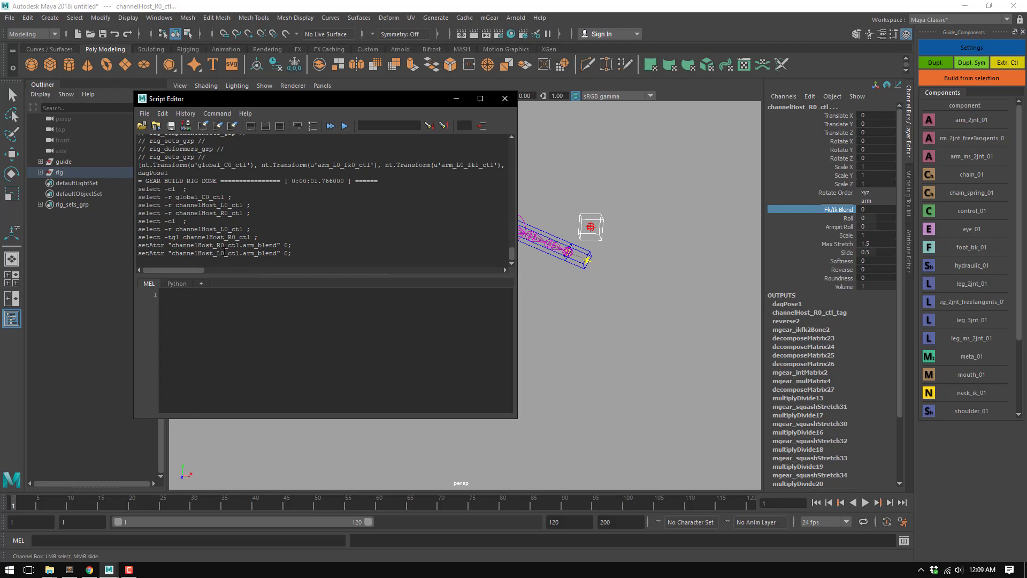
pyautogui.doubleClick(262, 245)
pyautogui.click(512, 100)
pyautogui.click(367, 261)
# Delete the rebuilt rig and the right arm's channelHost guide
pyautogui.keyDown('alt'); pyautogui.moveTo(430, 253); pyautogui.dragTo(465, 285); pyautogui.keyUp('alt')
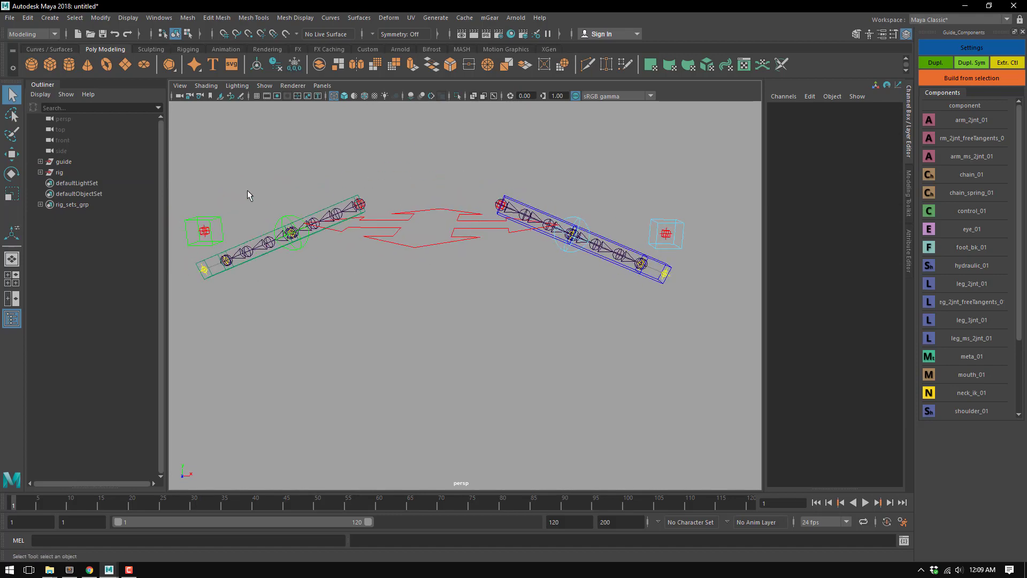
pyautogui.keyDown('alt'); pyautogui.moveTo(363, 271); pyautogui.dragTo(481, 299); pyautogui.keyUp('alt')
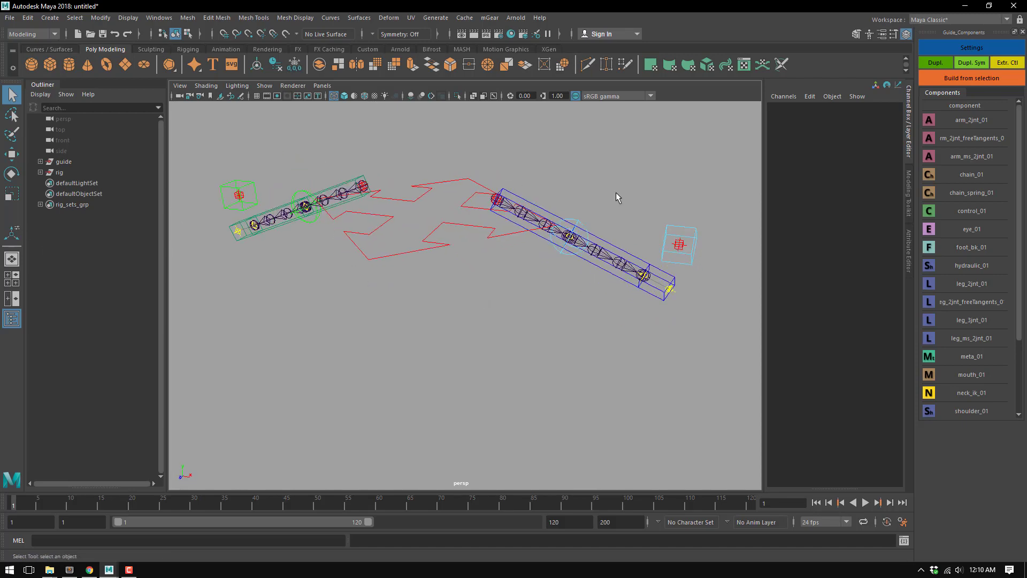
pyautogui.keyDown('alt'); pyautogui.moveTo(406, 258); pyautogui.dragTo(426, 302); pyautogui.keyUp('alt')
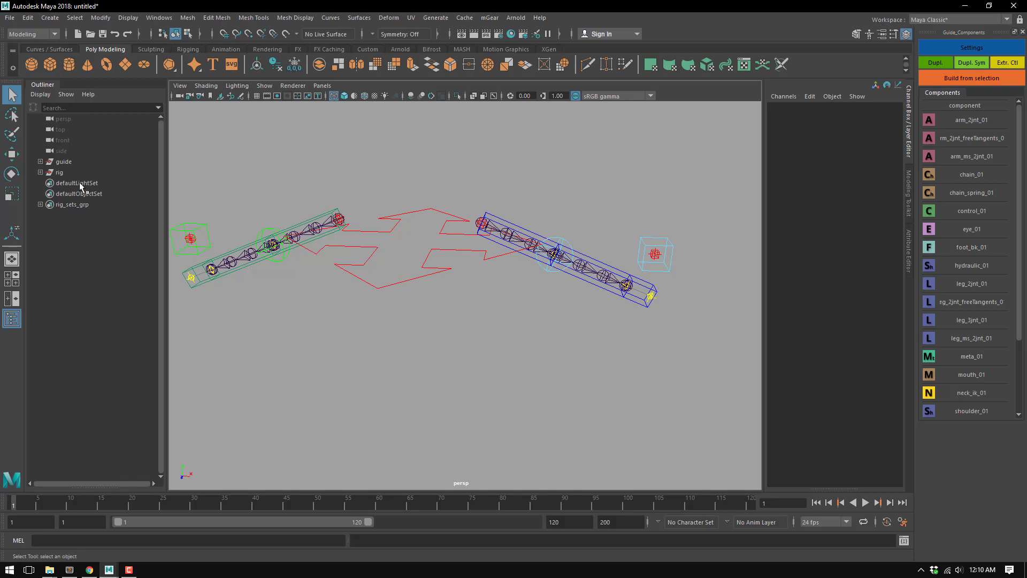
pyautogui.click(59, 172)
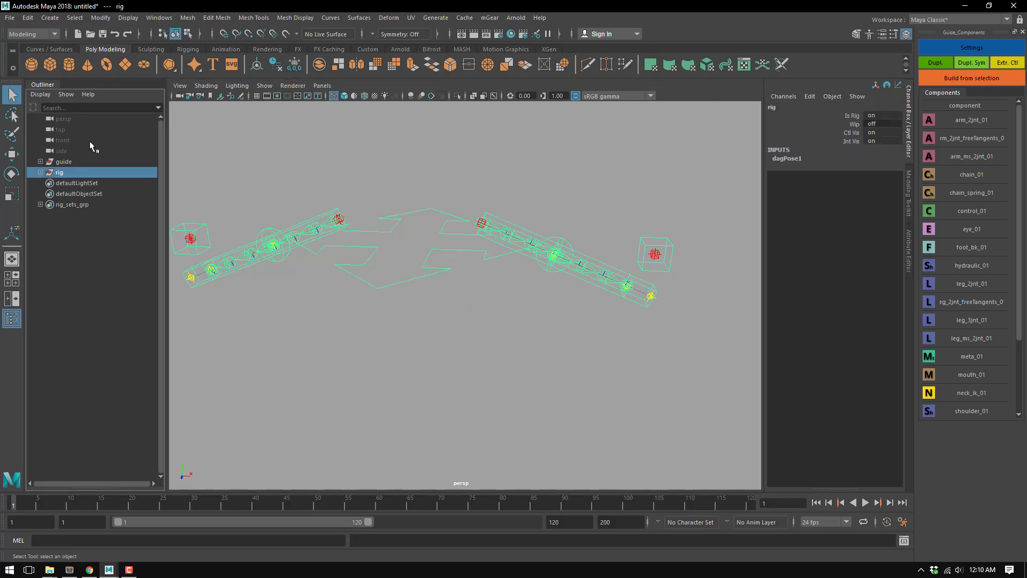
pyautogui.press('Delete')
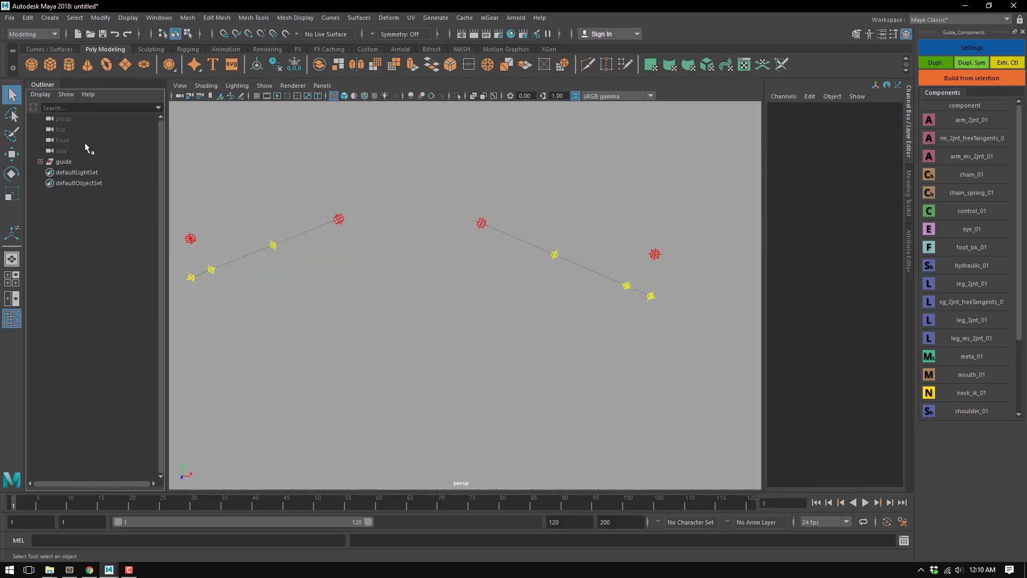
pyautogui.click(184, 244)
# Assign channelHost_L0_root as the channels host in the right arm component's settings
pyautogui.click(338, 219)
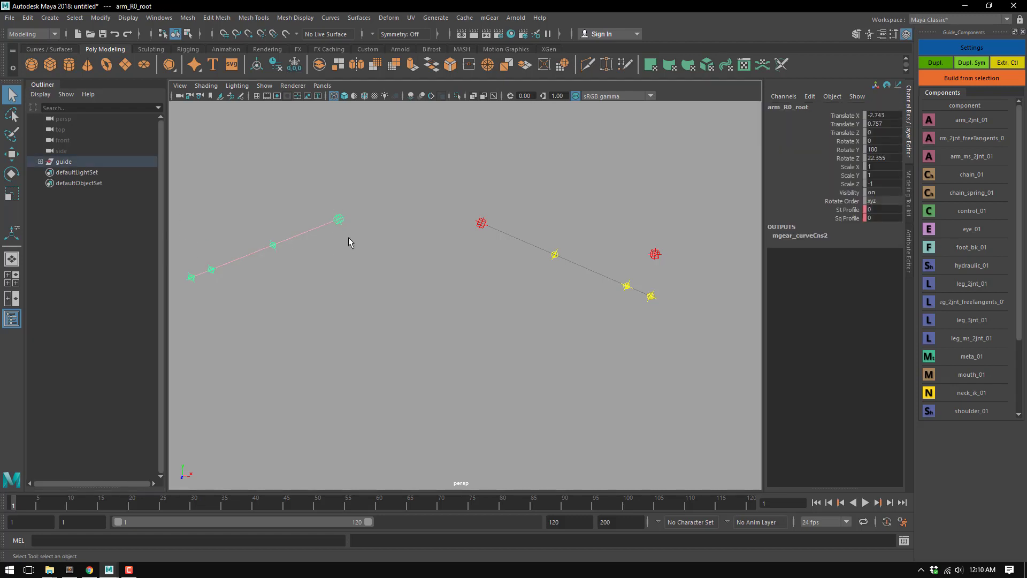
pyautogui.click(969, 48)
pyautogui.click(655, 254)
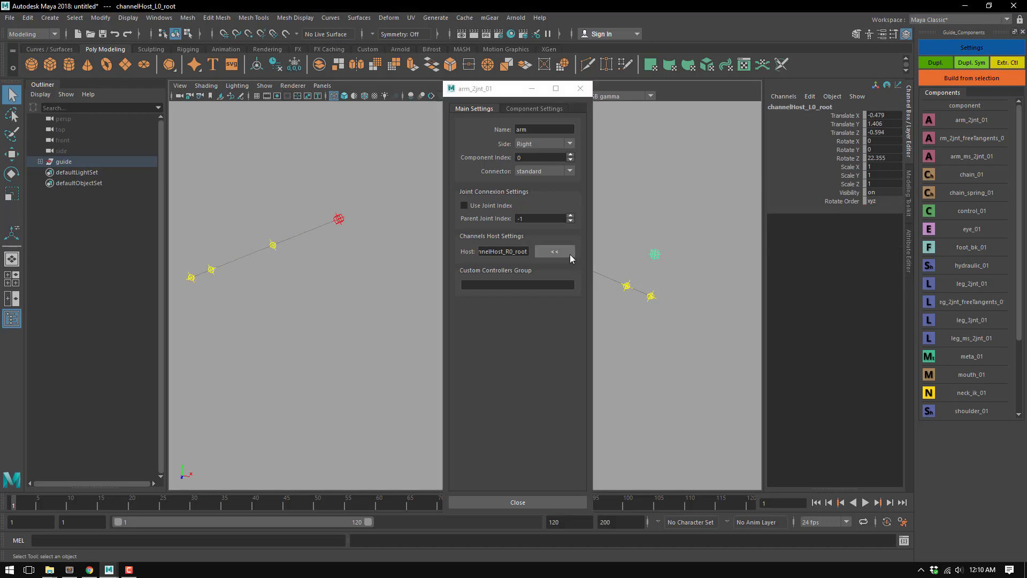
pyautogui.click(557, 252)
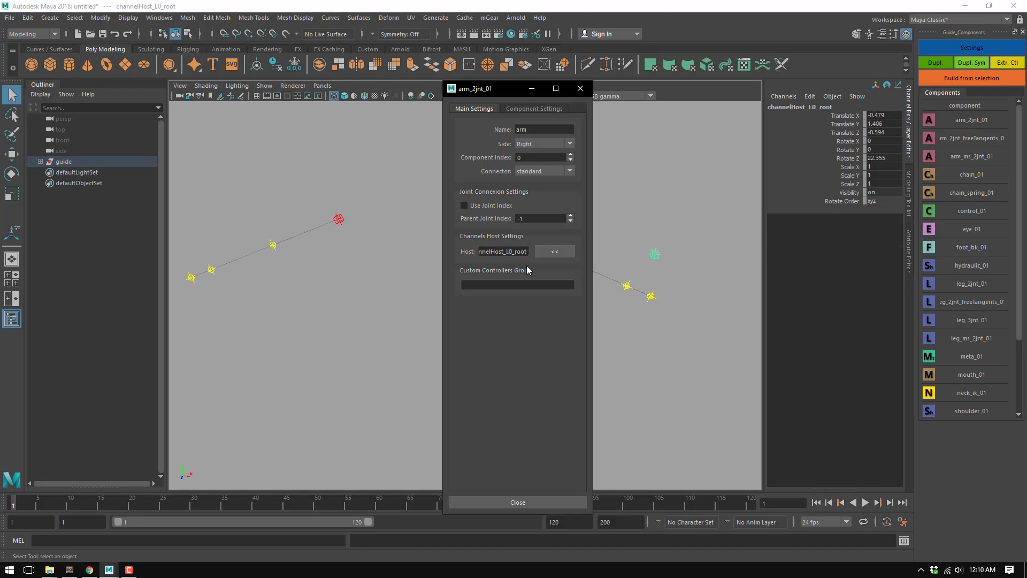
pyautogui.click(580, 89)
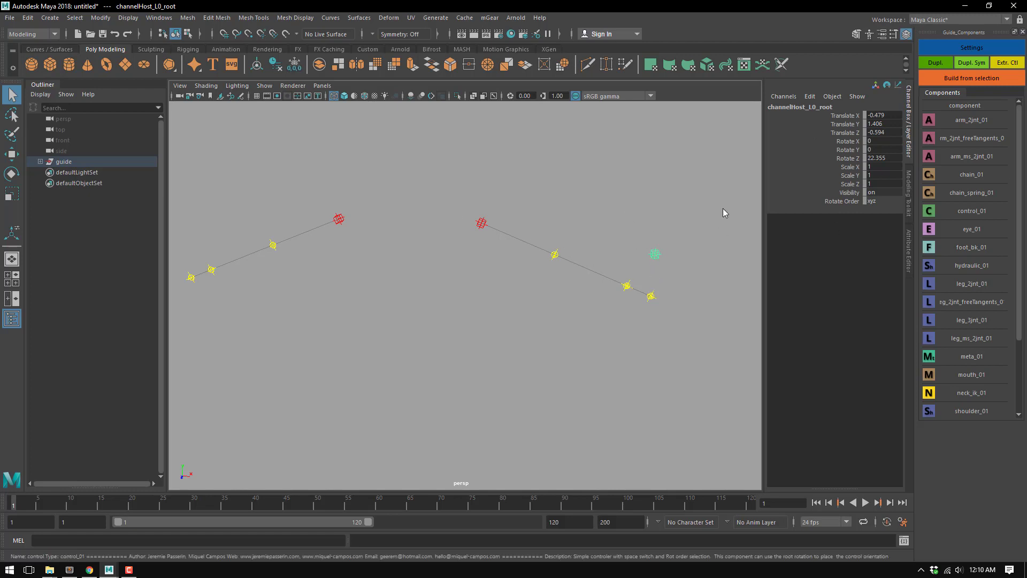
# Check that Use Classic Channel Names is off in the guide's settings, and build the rig from the guide
pyautogui.click(84, 162)
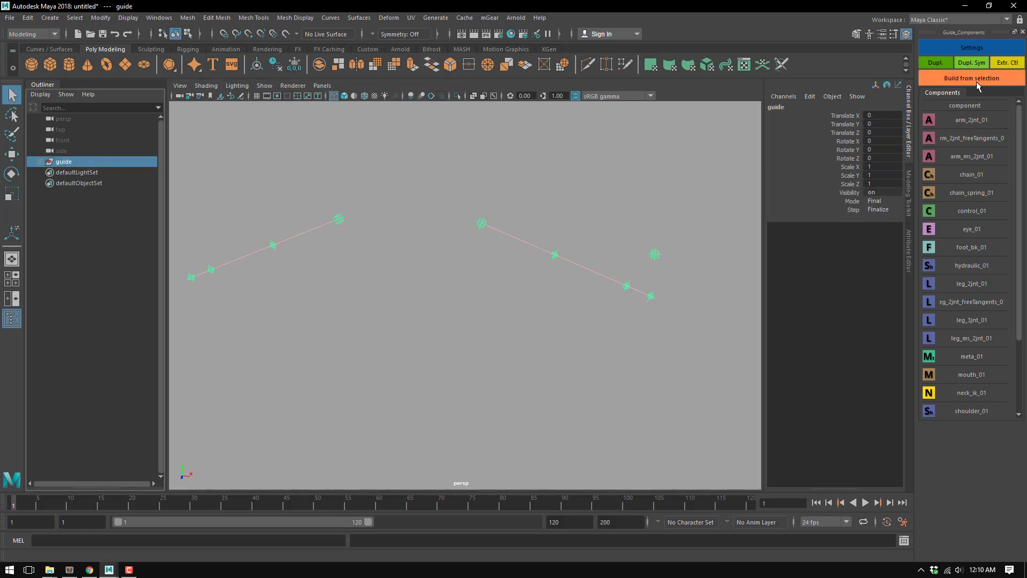
pyautogui.click(956, 50)
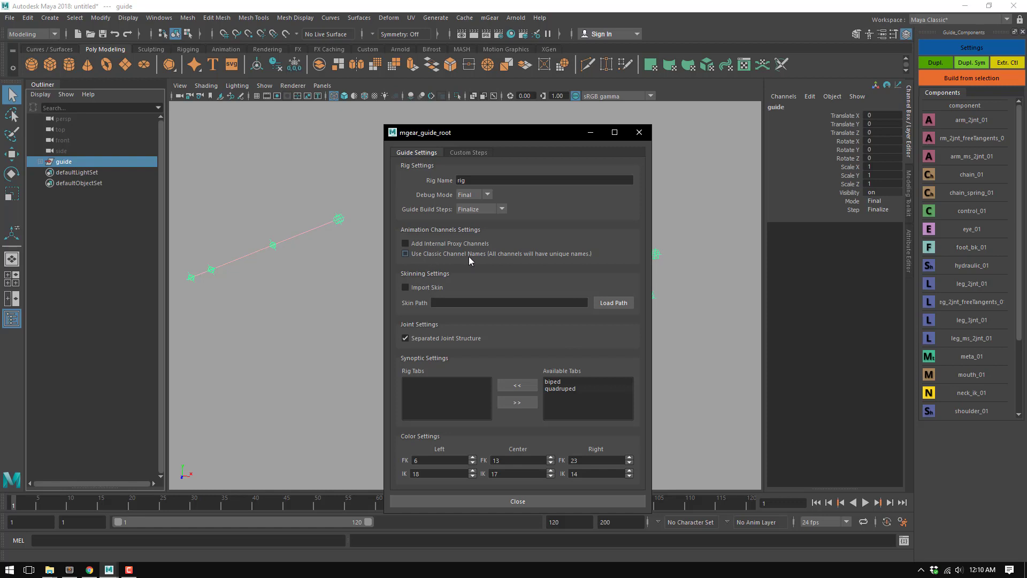
pyautogui.click(639, 132)
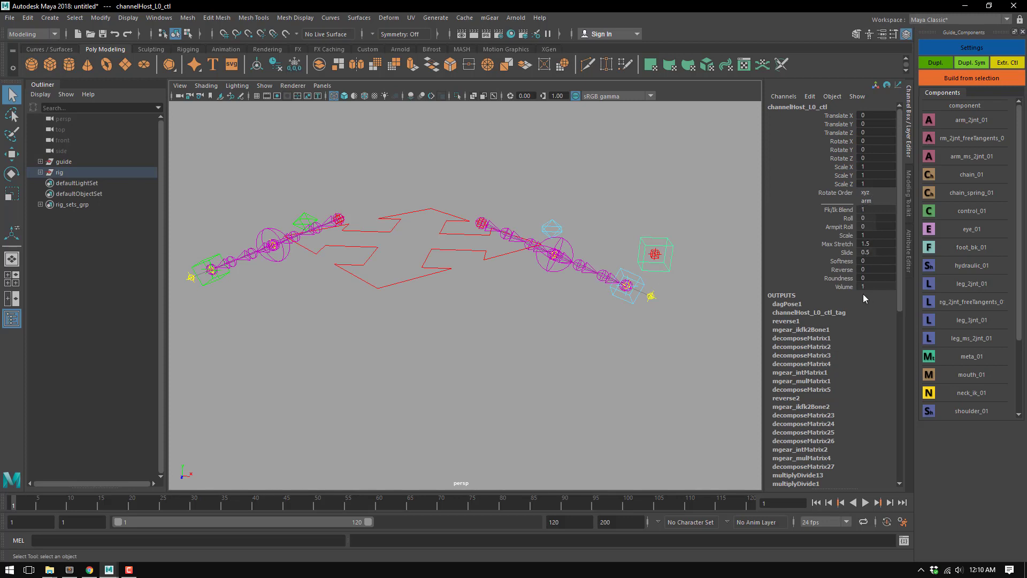
# Test the shared Fk/Ik Blend channel on channelHost_L0_ctl by switching it to 0 and back to 1, examining both arms
pyautogui.click(842, 213)
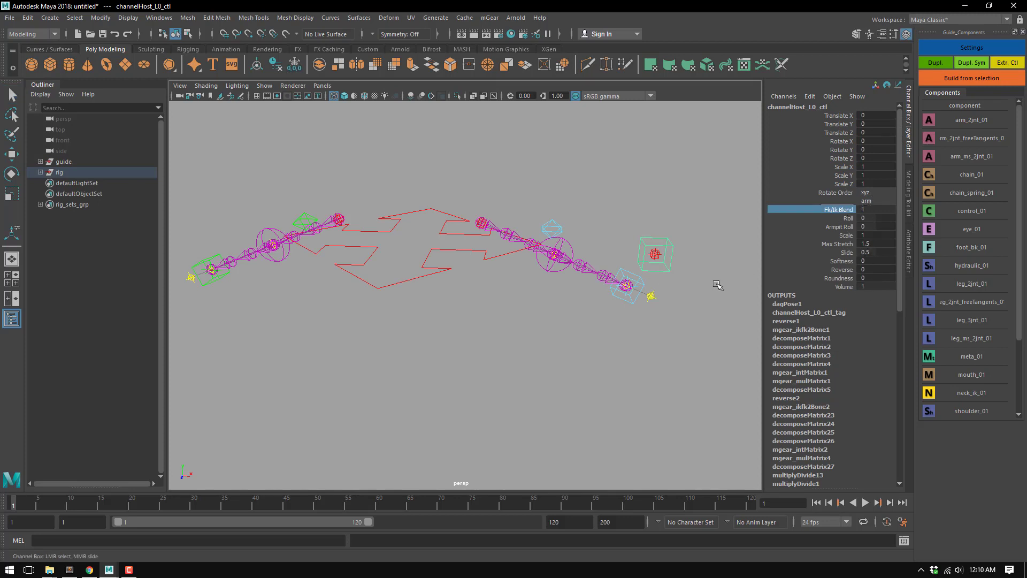
pyautogui.moveTo(651, 358); pyautogui.dragTo(453, 308, button='middle')
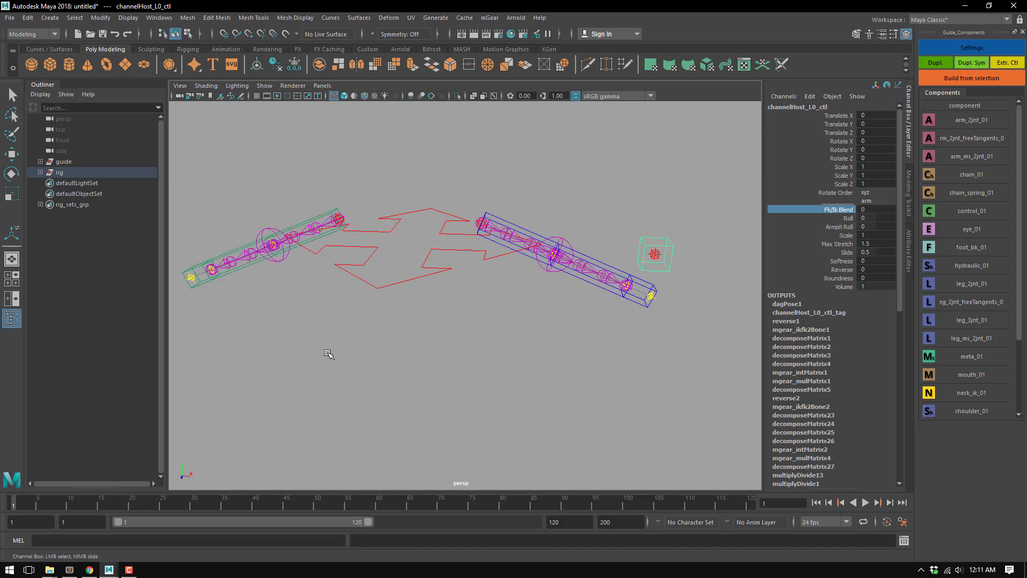
pyautogui.moveTo(332, 354); pyautogui.dragTo(416, 387, button='middle')
pyautogui.keyDown('alt'); pyautogui.moveTo(417, 388); pyautogui.dragTo(457, 389); pyautogui.keyUp('alt')
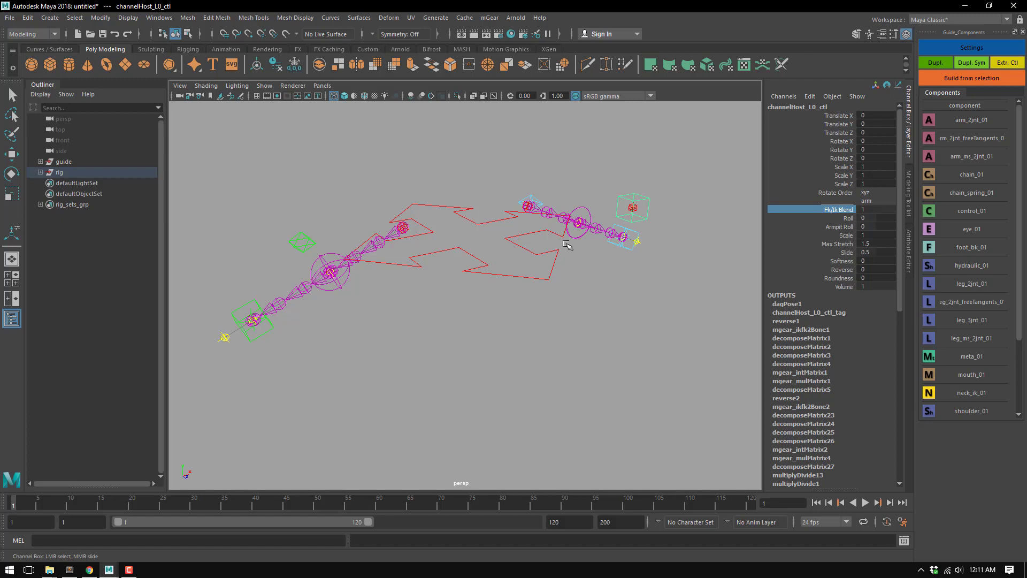
pyautogui.keyDown('alt'); pyautogui.moveTo(583, 284); pyautogui.dragTo(513, 350); pyautogui.keyUp('alt')
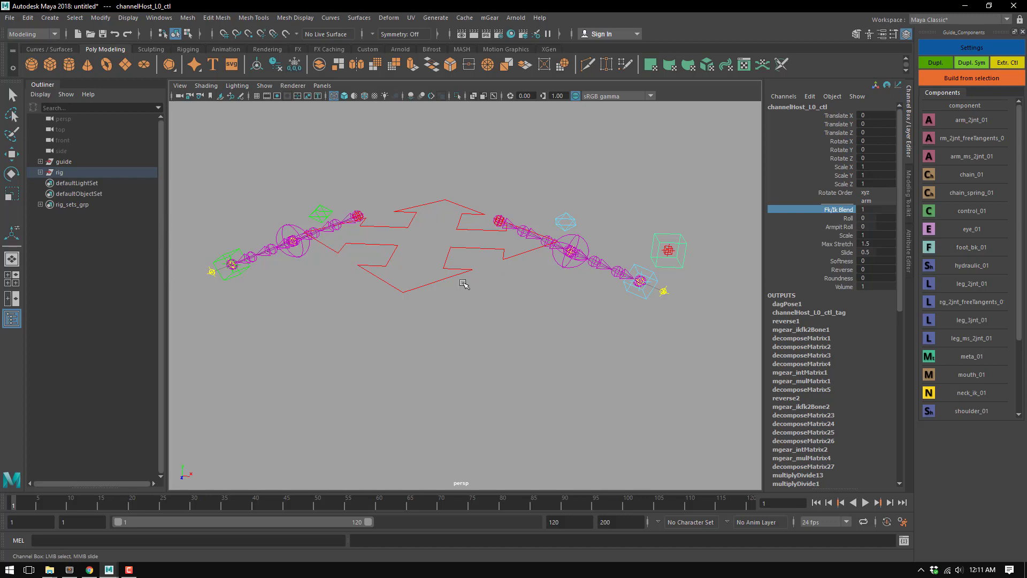
# Select the guide and review its Animation Channels Settings without changing any option
pyautogui.click(64, 162)
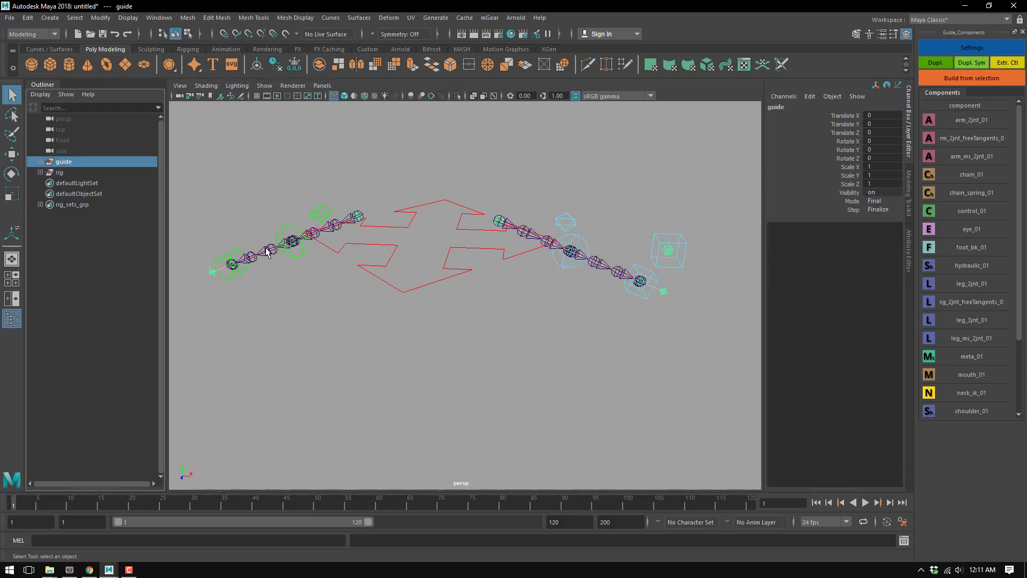
pyautogui.press('4')
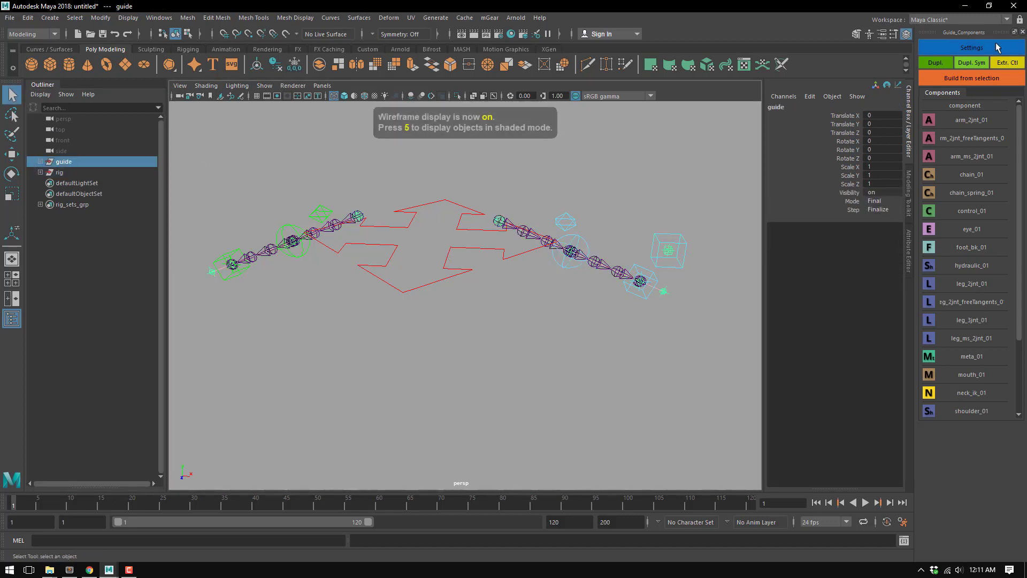
pyautogui.click(971, 47)
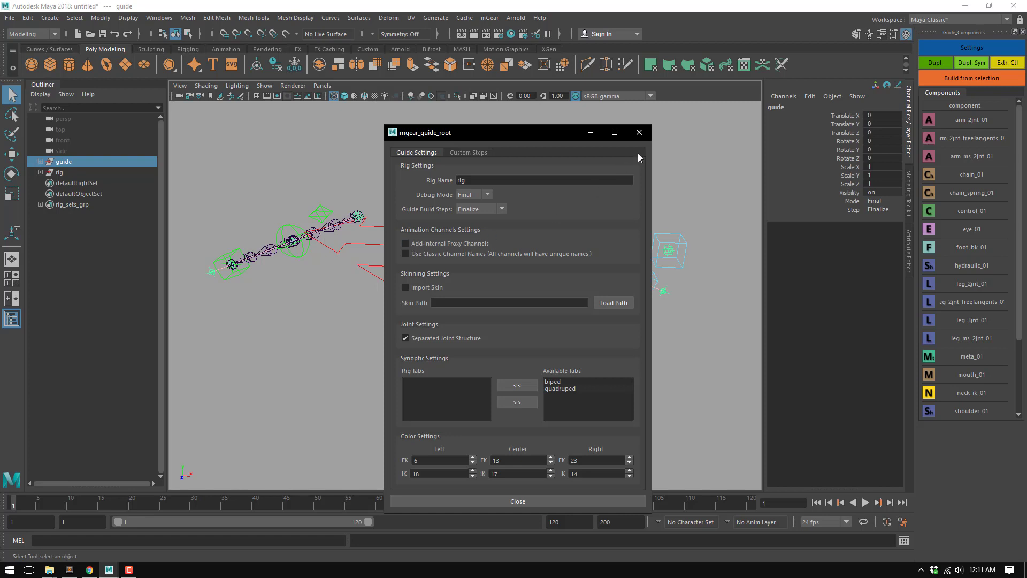
pyautogui.click(638, 132)
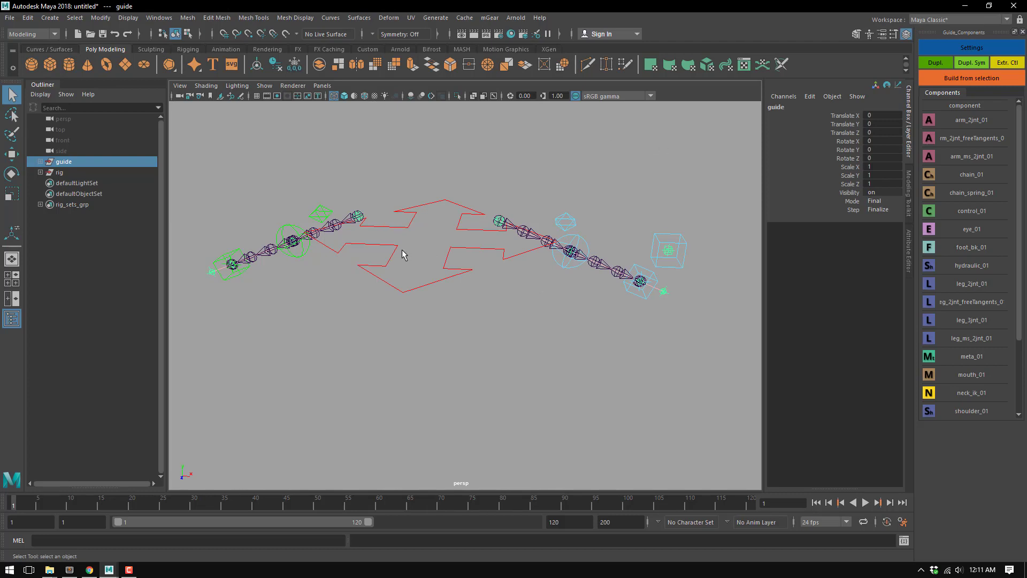
# Delete the built rig and enable Add Internal Proxy Channels in the guide's settings
pyautogui.click(52, 173)
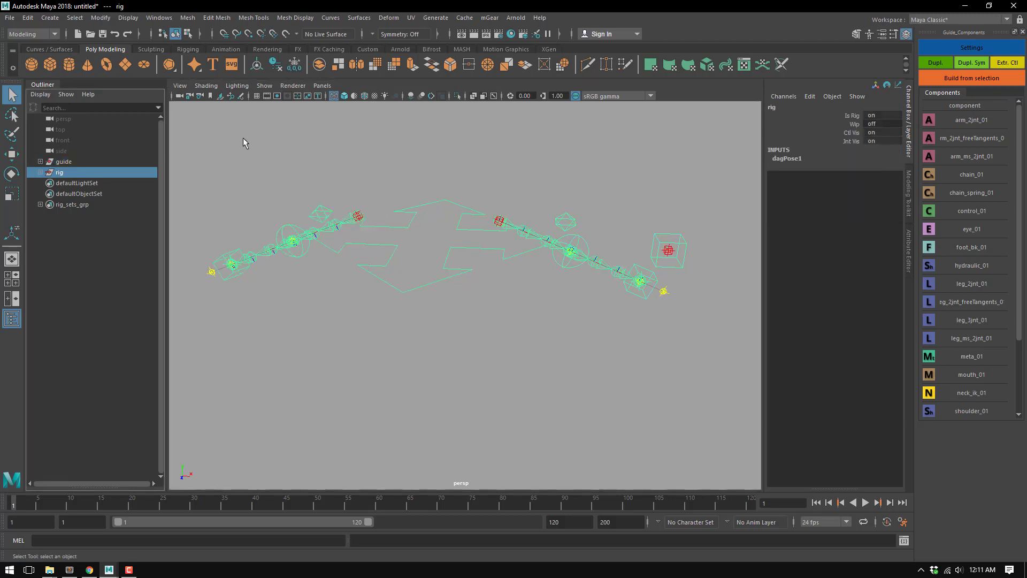
pyautogui.press('Delete')
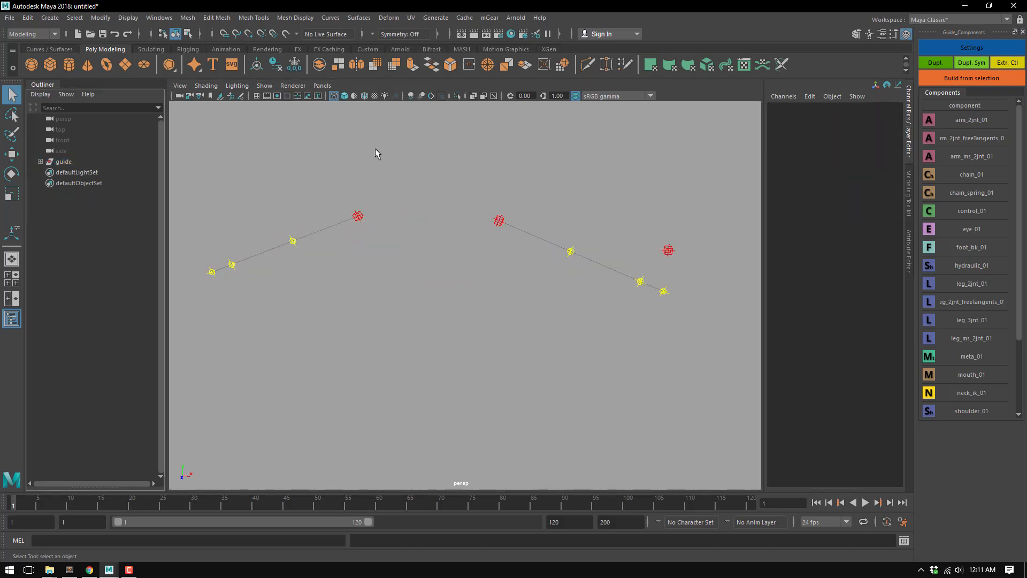
pyautogui.click(61, 161)
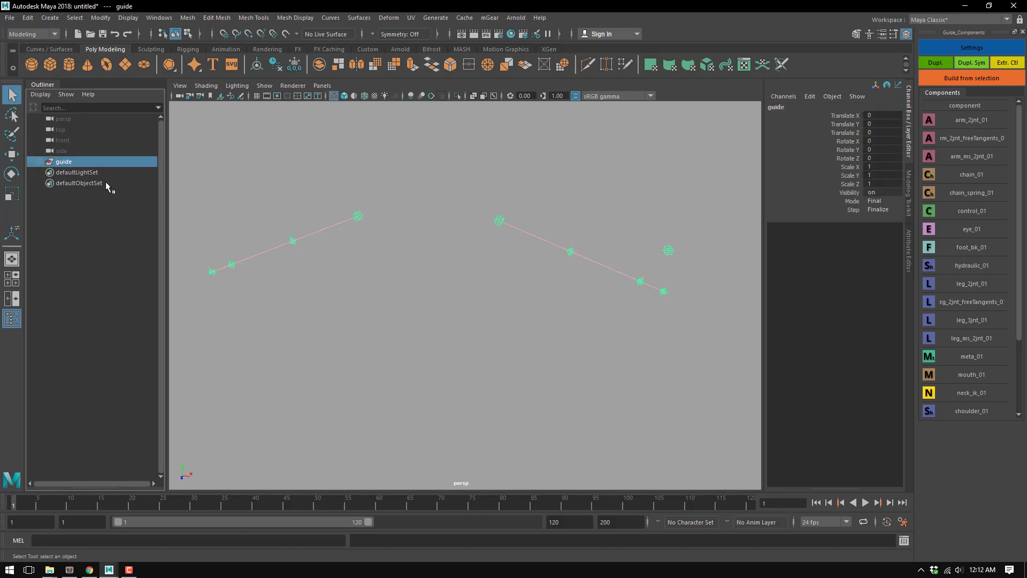
pyautogui.press('4')
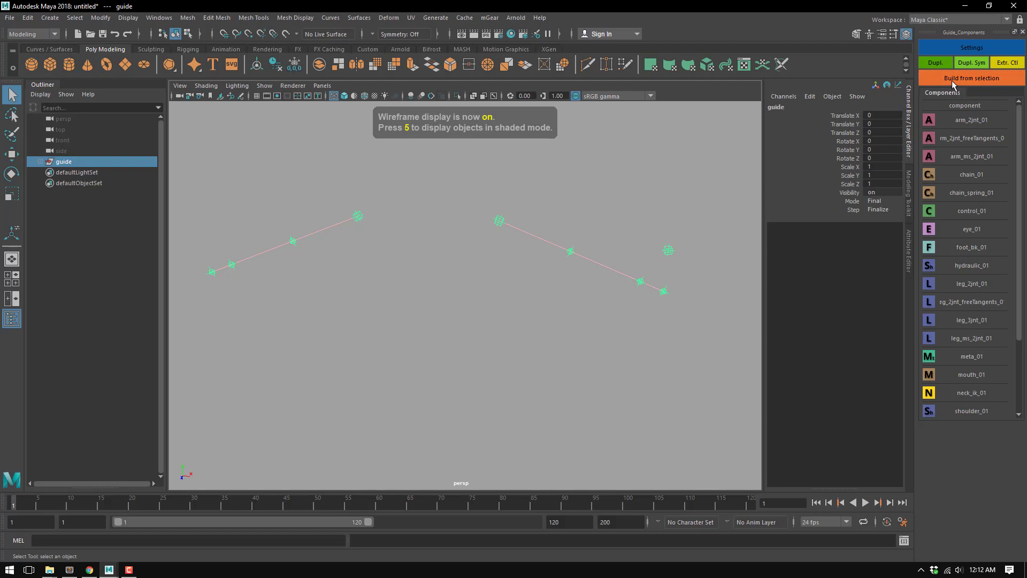
pyautogui.click(972, 48)
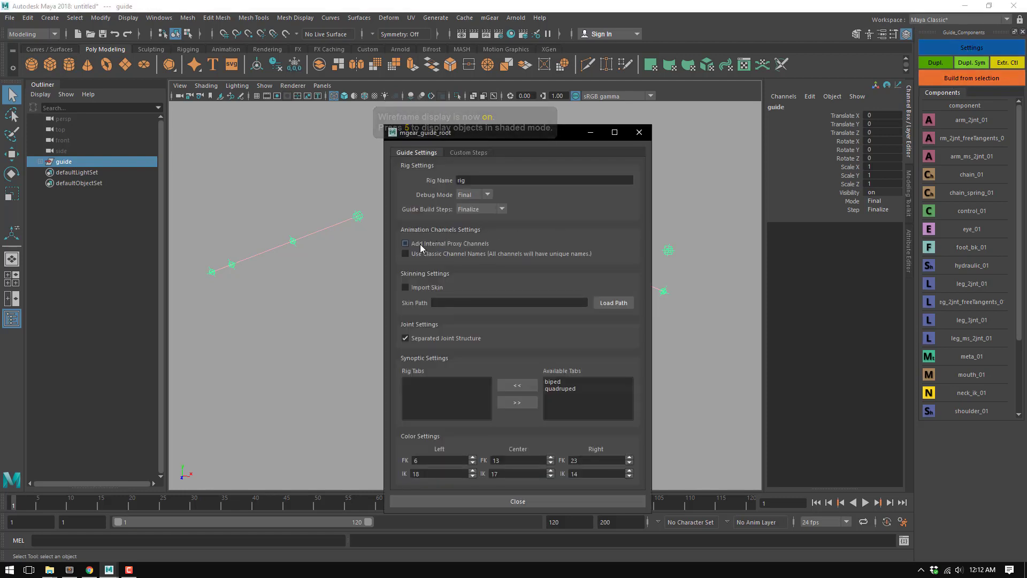
pyautogui.click(421, 244)
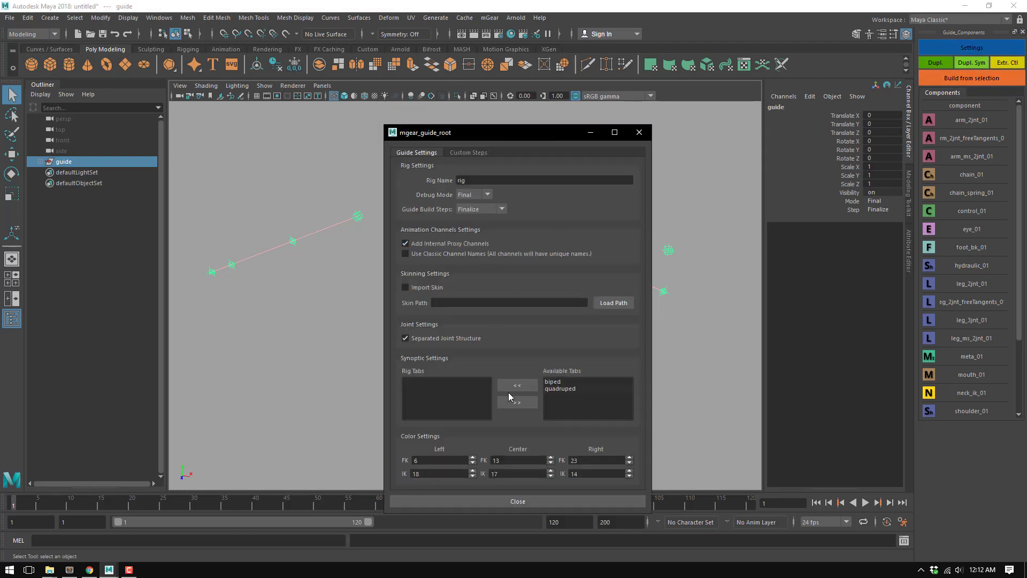
pyautogui.click(536, 503)
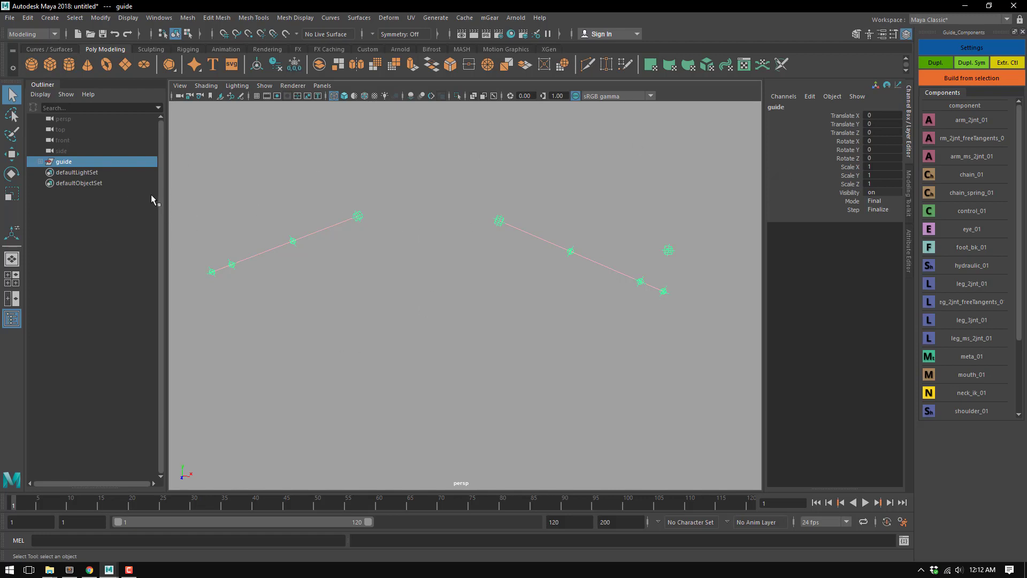
# Recheck the guide's animation channel settings and build the rig from the guide with internal proxy channels
pyautogui.click(971, 49)
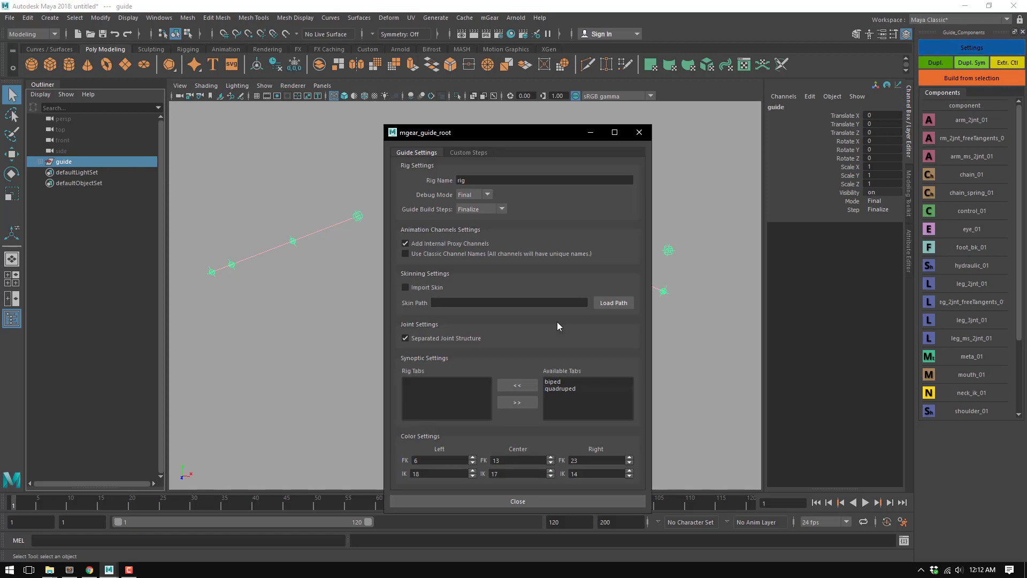
pyautogui.click(639, 133)
pyautogui.click(645, 195)
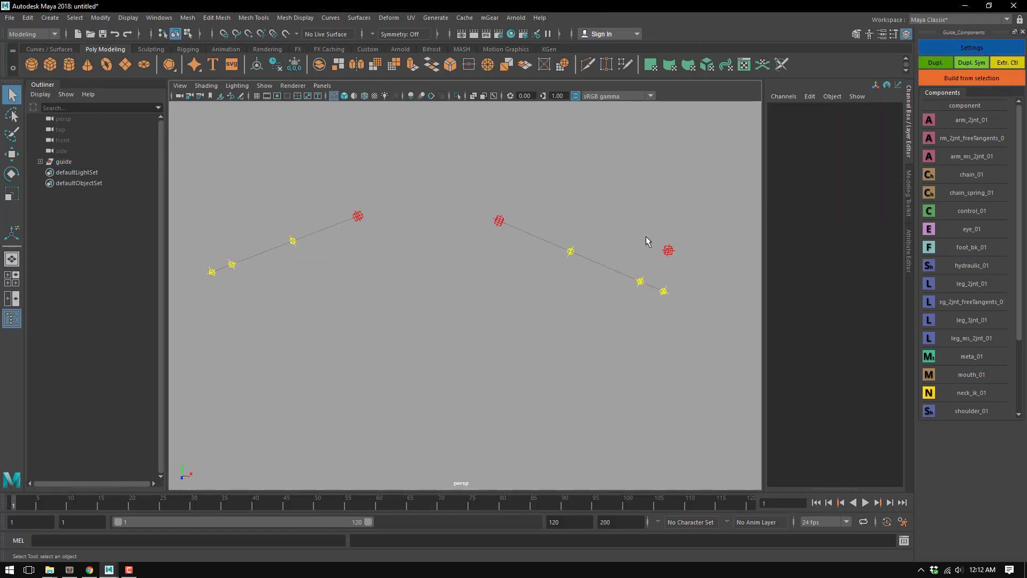
pyautogui.click(67, 162)
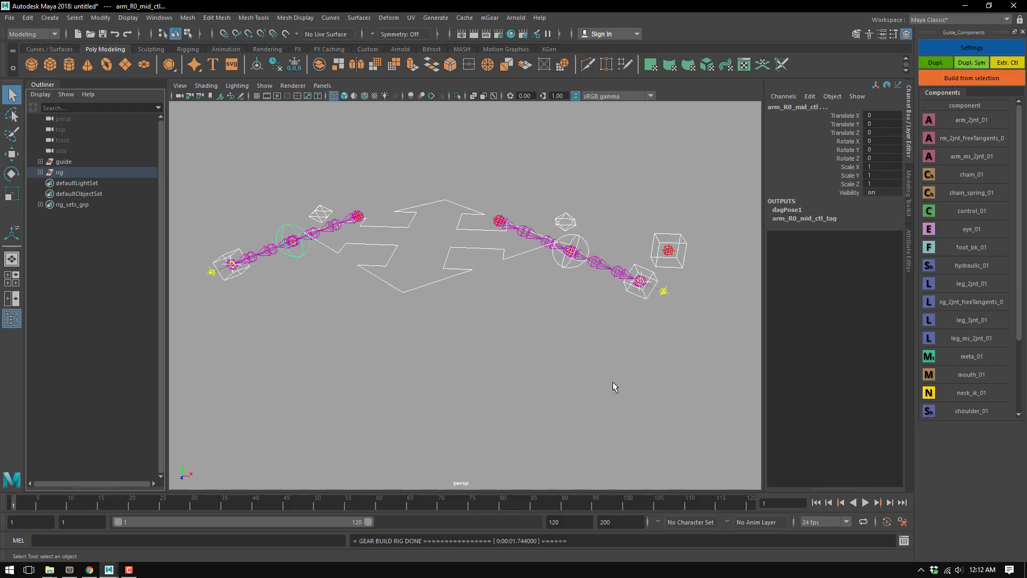
# Set the Fk/Ik Blend channel on channelHost_L0_ctl to 0
pyautogui.keyDown('alt'); pyautogui.moveTo(612, 381); pyautogui.dragTo(568, 360, button='middle'); pyautogui.keyUp('alt')
pyautogui.click(638, 288)
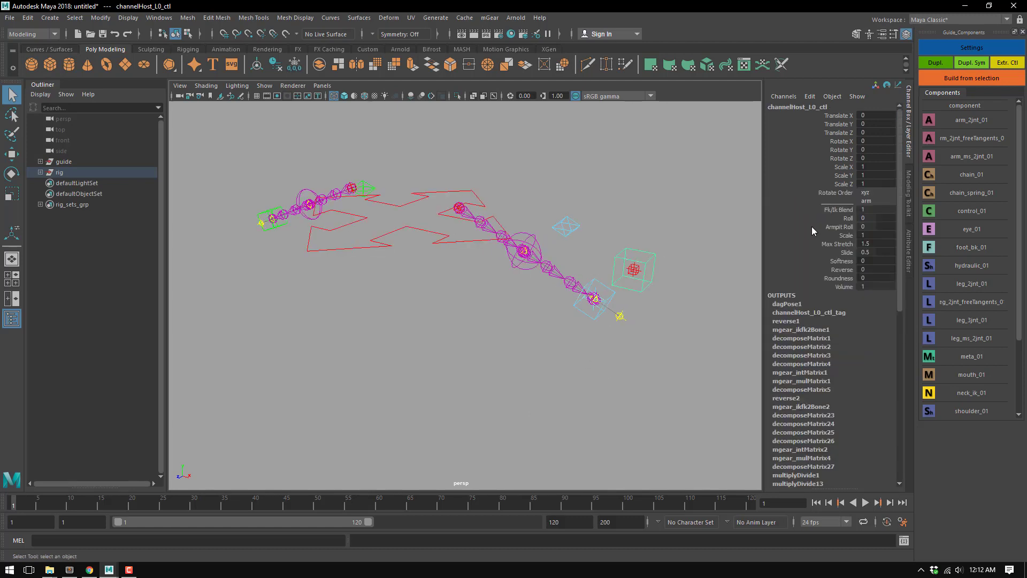
pyautogui.click(839, 210)
pyautogui.moveTo(661, 295); pyautogui.dragTo(522, 294, button='middle')
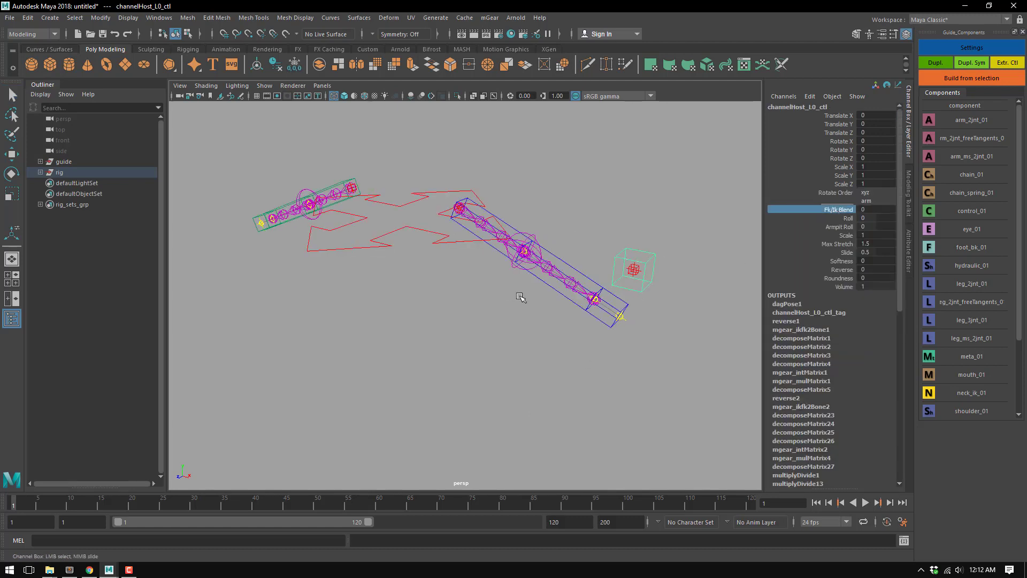
# Set Fk/Ik Blend to 1 through the proxy channel on the left arm's arm_L0_fk2_ctl control
pyautogui.click(607, 316)
pyautogui.click(844, 201)
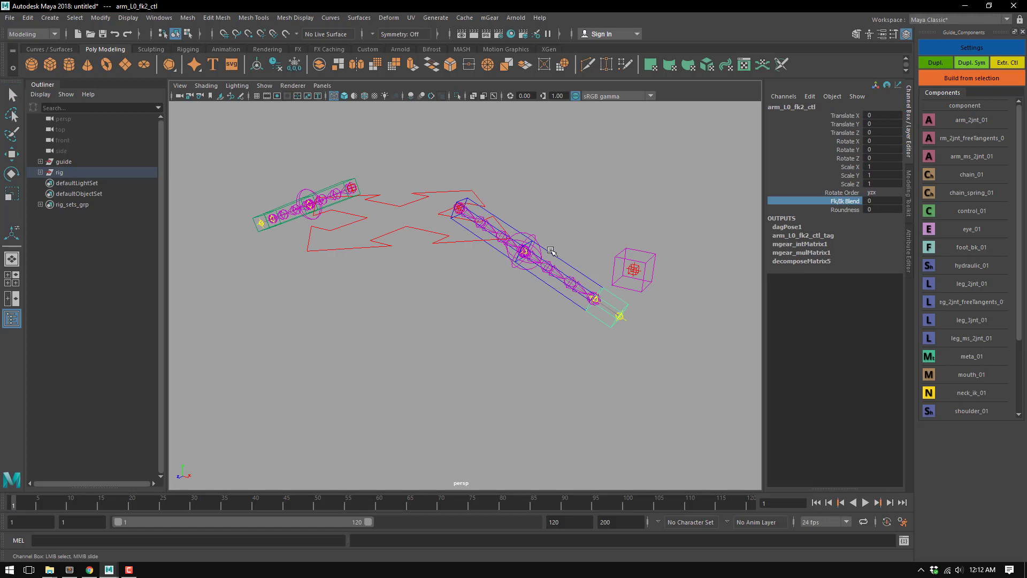
pyautogui.moveTo(551, 250); pyautogui.dragTo(659, 255, button='middle')
pyautogui.press('q')
# Set Fk/Ik Blend to 0 through the proxy channel on the left arm's arm_L0_upv_ctl control
pyautogui.click(566, 226)
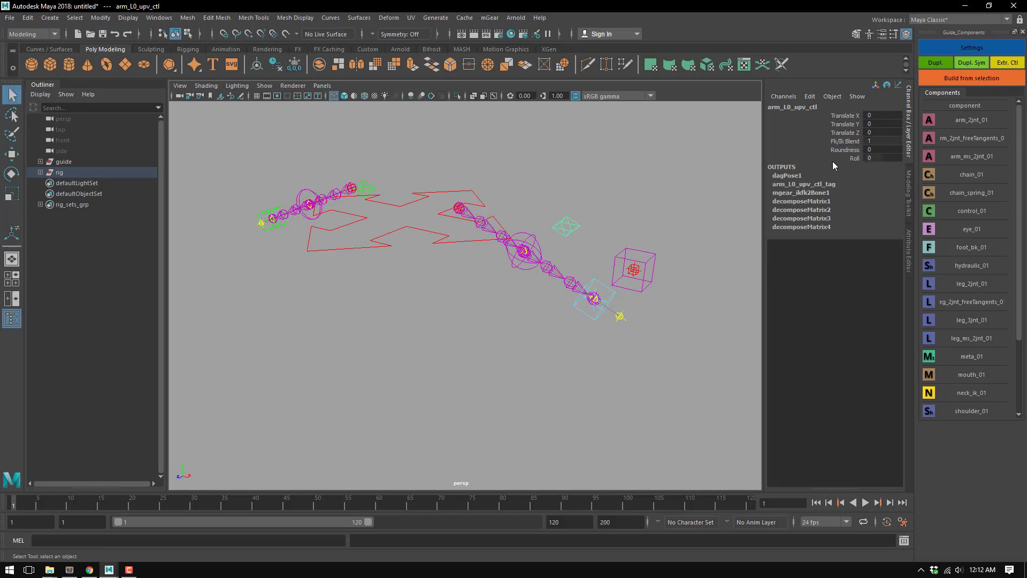
pyautogui.click(841, 142)
pyautogui.moveTo(589, 321)
pyautogui.mouseDown(button='middle')
pyautogui.moveTo(508, 321)
pyautogui.moveTo(588, 321)
pyautogui.moveTo(508, 321)
pyautogui.moveTo(548, 323)
pyautogui.moveTo(226, 172)
pyautogui.mouseUp(button='middle')
# Select the Fk/Ik Blend proxy channel on the right arm's arm_R0_fk1_ctl control and examine both arms
pyautogui.click(234, 245)
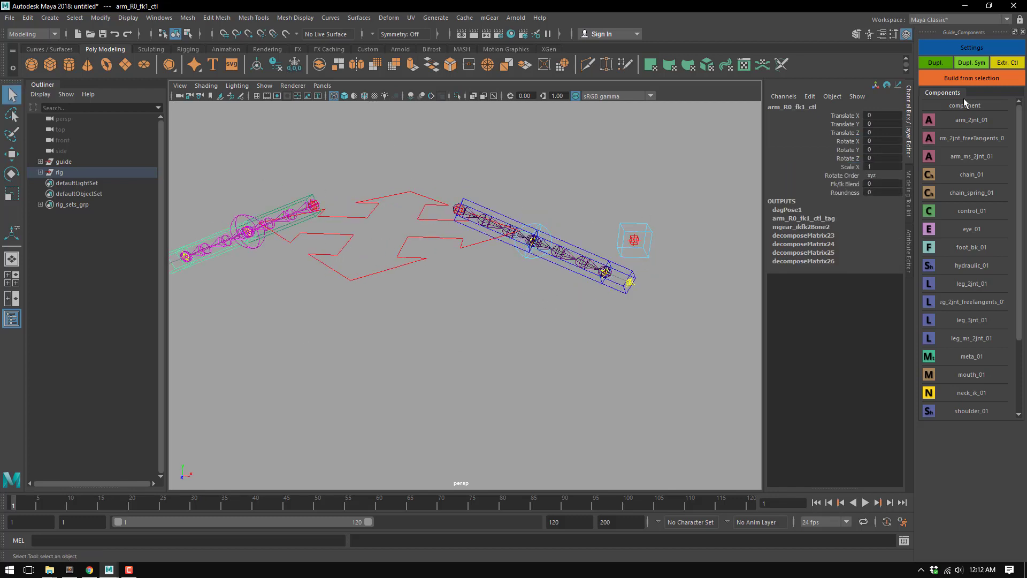
pyautogui.click(851, 185)
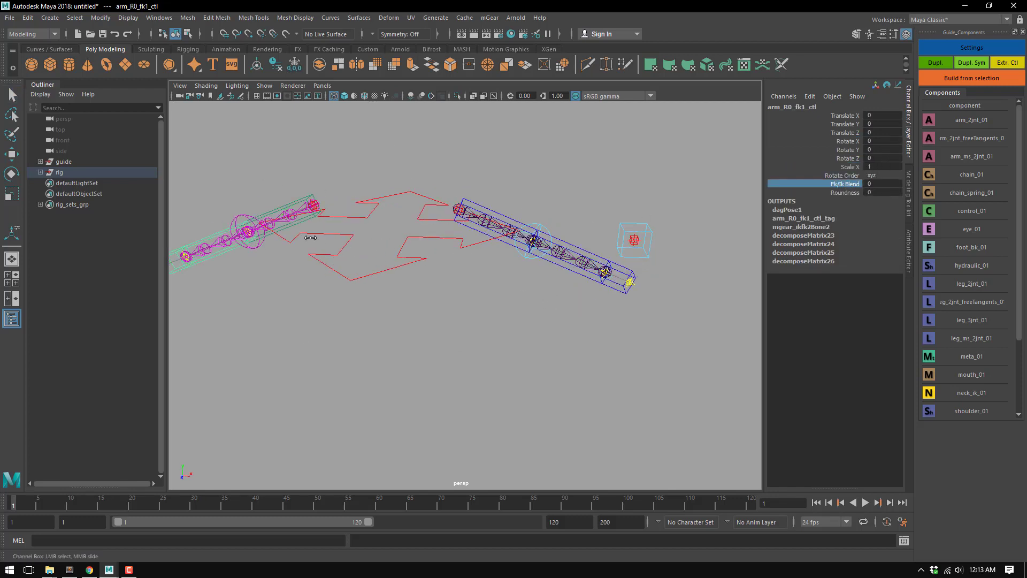
pyautogui.keyDown('alt'); pyautogui.moveTo(362, 298); pyautogui.dragTo(400, 259, button='middle'); pyautogui.keyUp('alt')
pyautogui.keyDown('alt'); pyautogui.moveTo(401, 259); pyautogui.dragTo(551, 362); pyautogui.keyUp('alt')
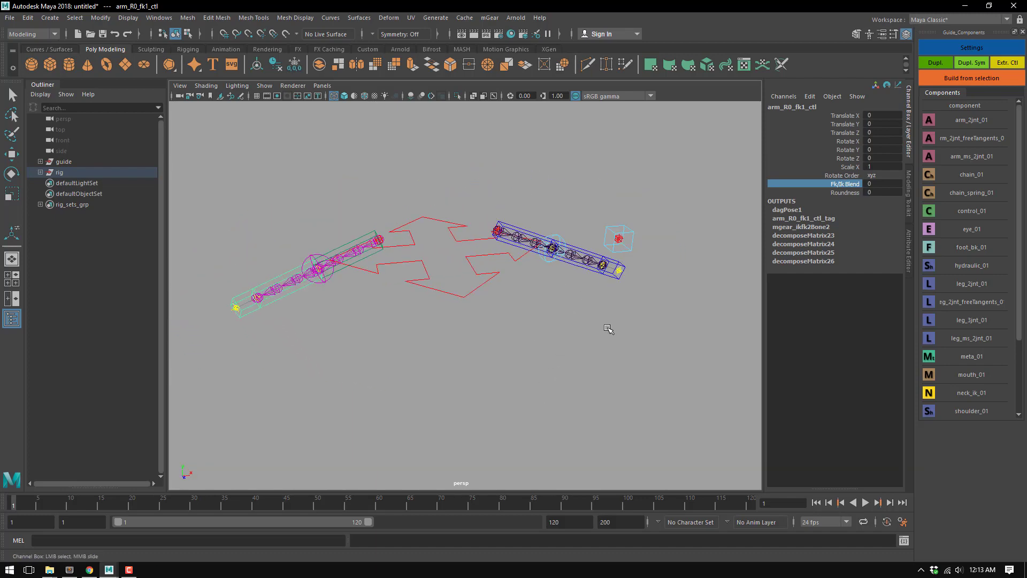
pyautogui.keyDown('alt'); pyautogui.moveTo(609, 328); pyautogui.dragTo(564, 321); pyautogui.keyUp('alt')
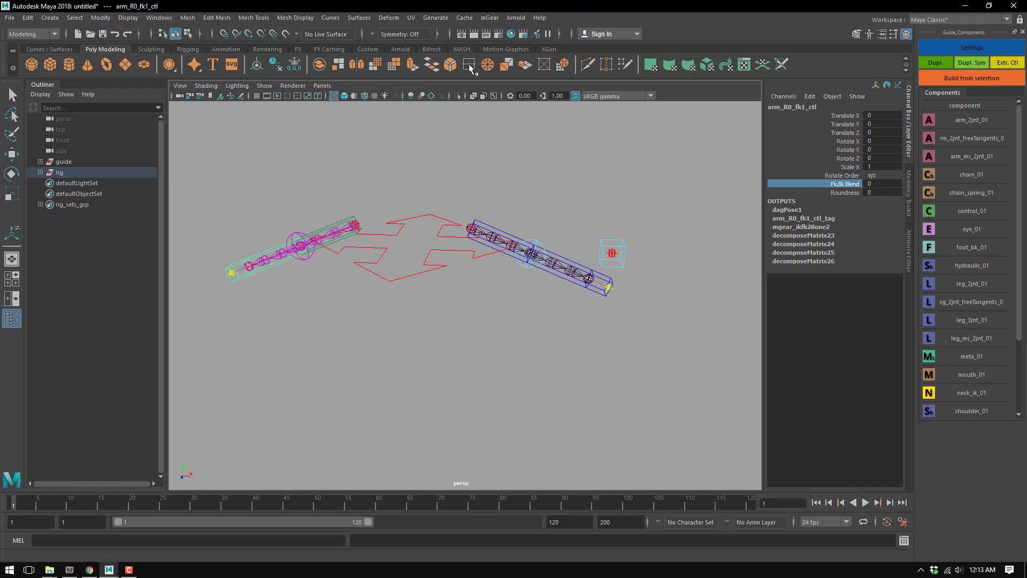
pyautogui.click(497, 22)
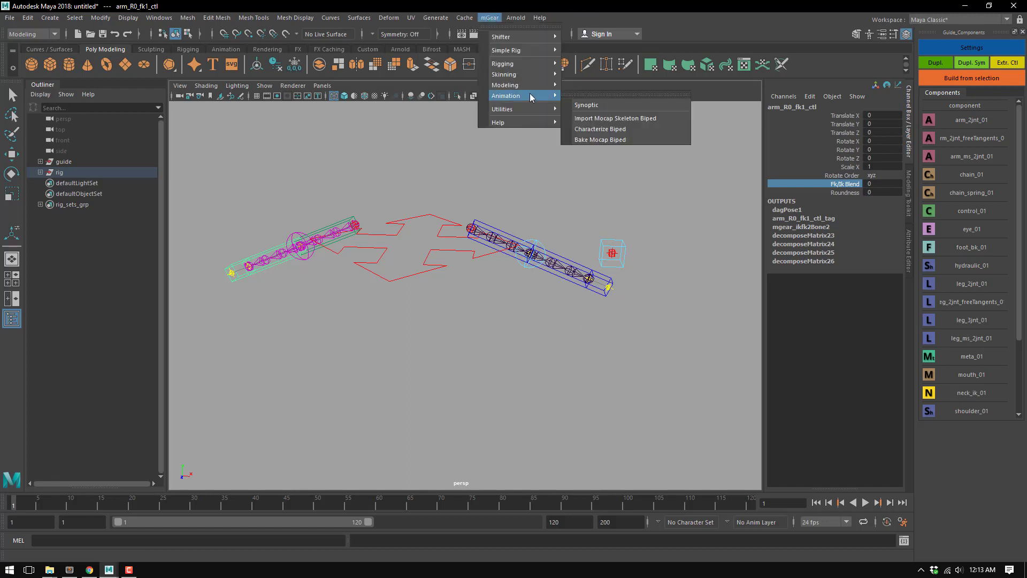
pyautogui.moveTo(529, 62)
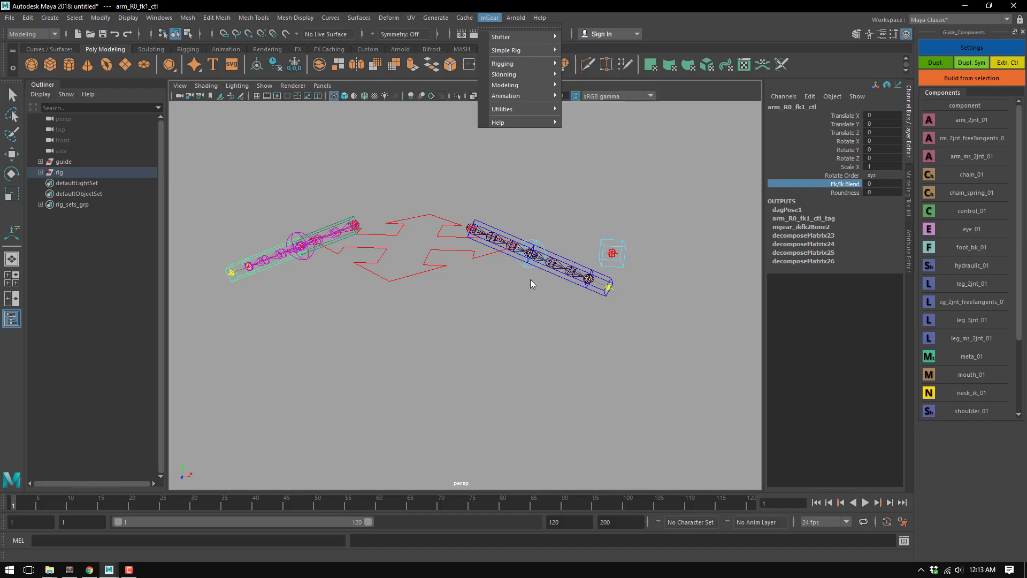
pyautogui.click(560, 210)
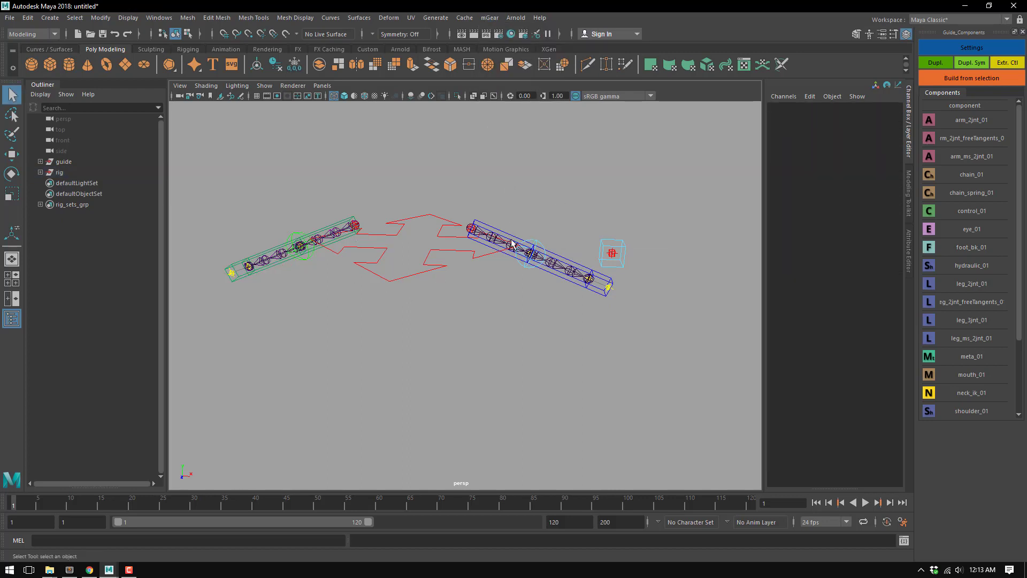